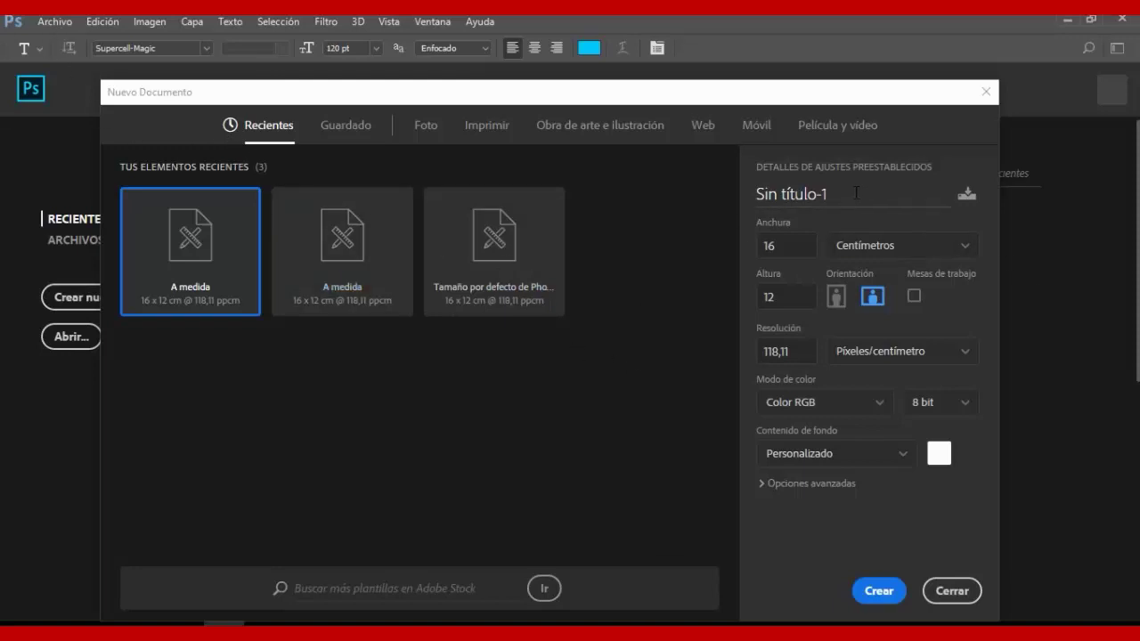
Name the new document 'clash of clans' and create it
left_click_drag(757, 194, 848, 198)
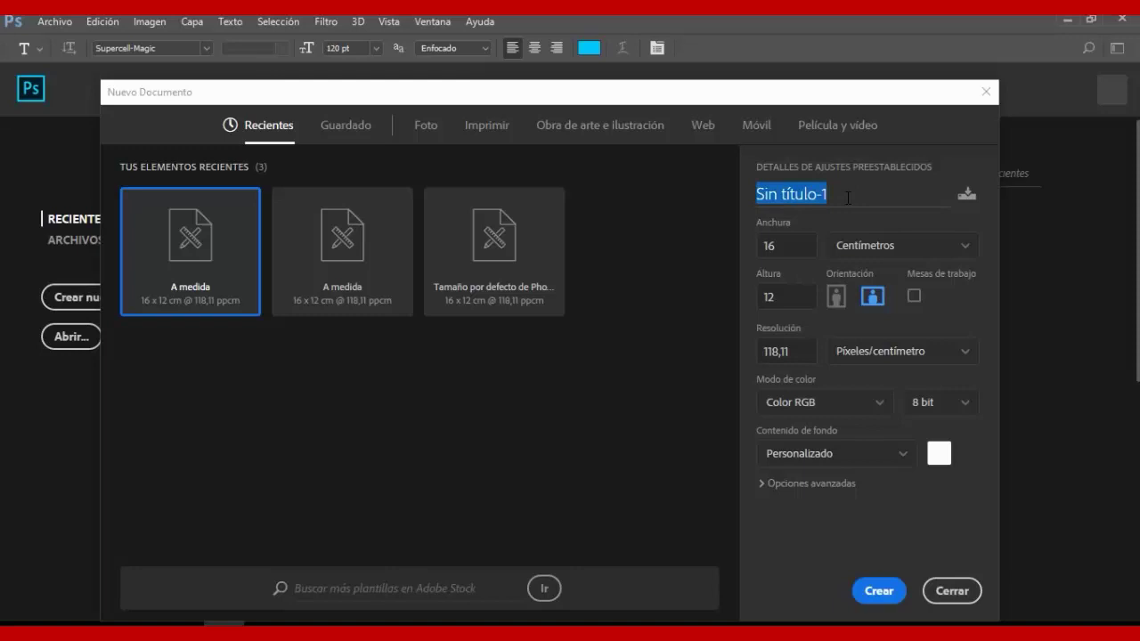
type("cl")
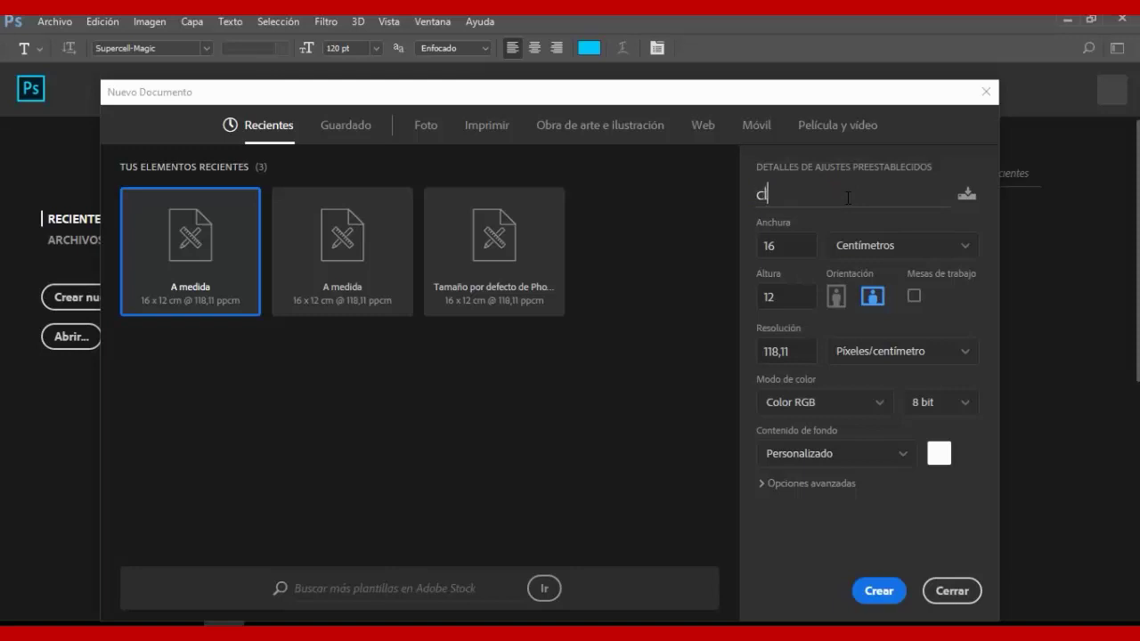
type("ash o")
type("f ")
type("clans")
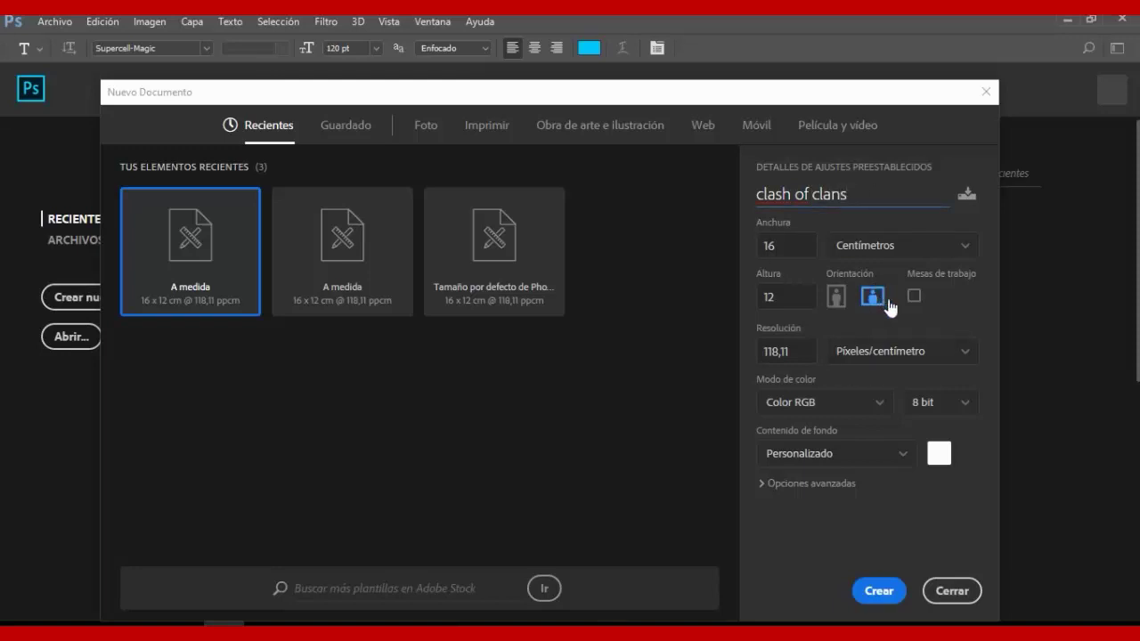
left_click(877, 592)
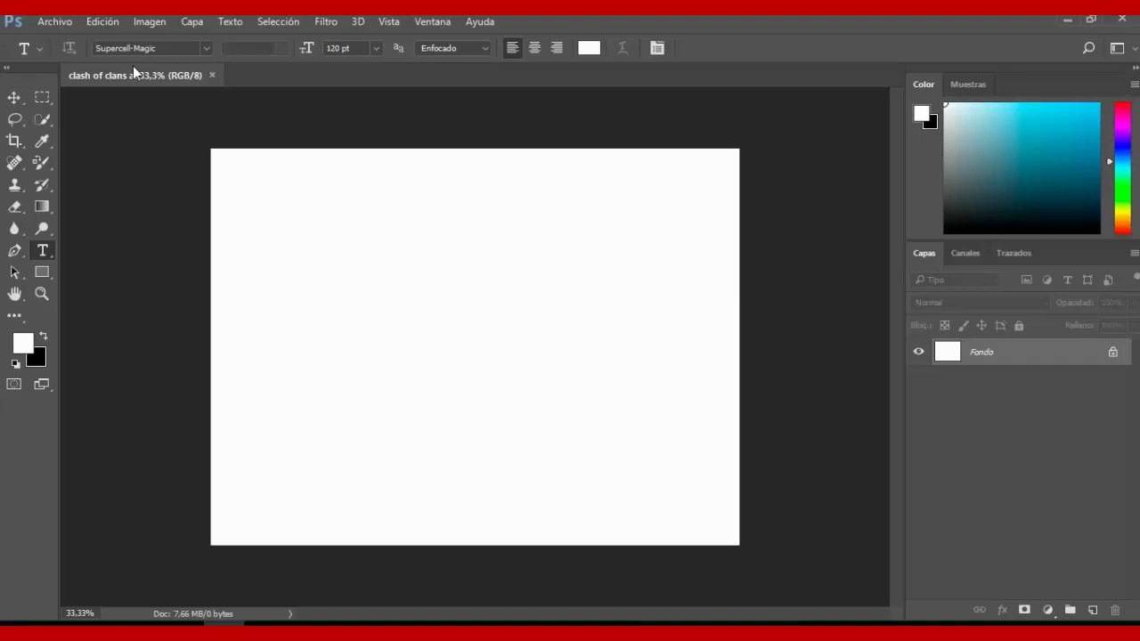
Set the type size in the options bar to 100 pt
left_click(343, 47)
type("1")
type("00")
key("Return")
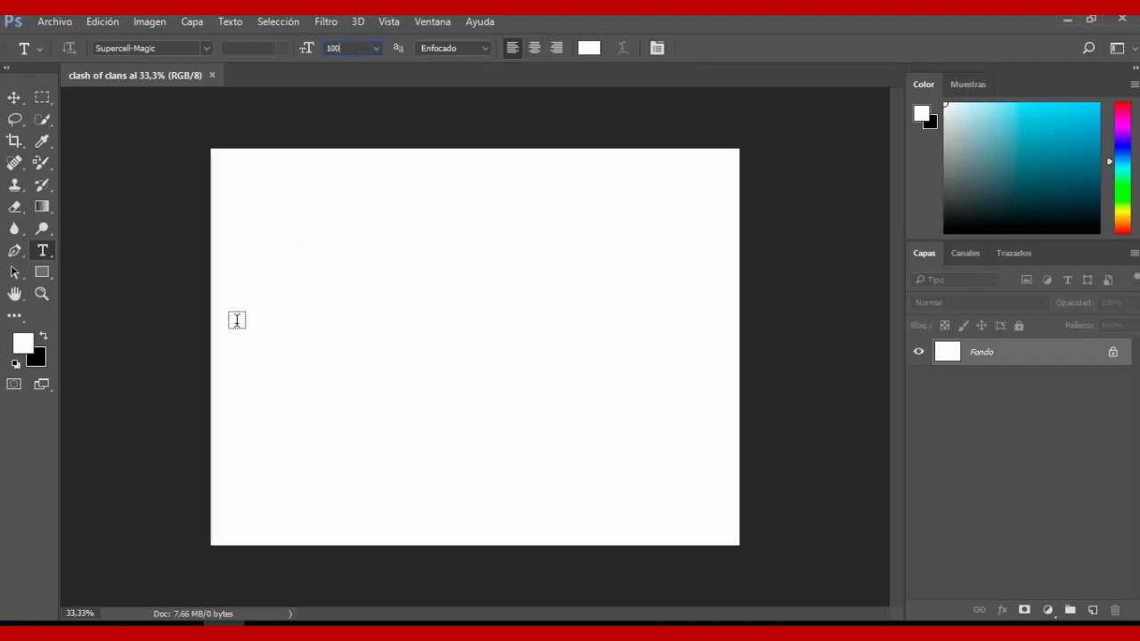
Make the foreground colour a dark gold (bca401)
left_click(23, 343)
left_click(345, 363)
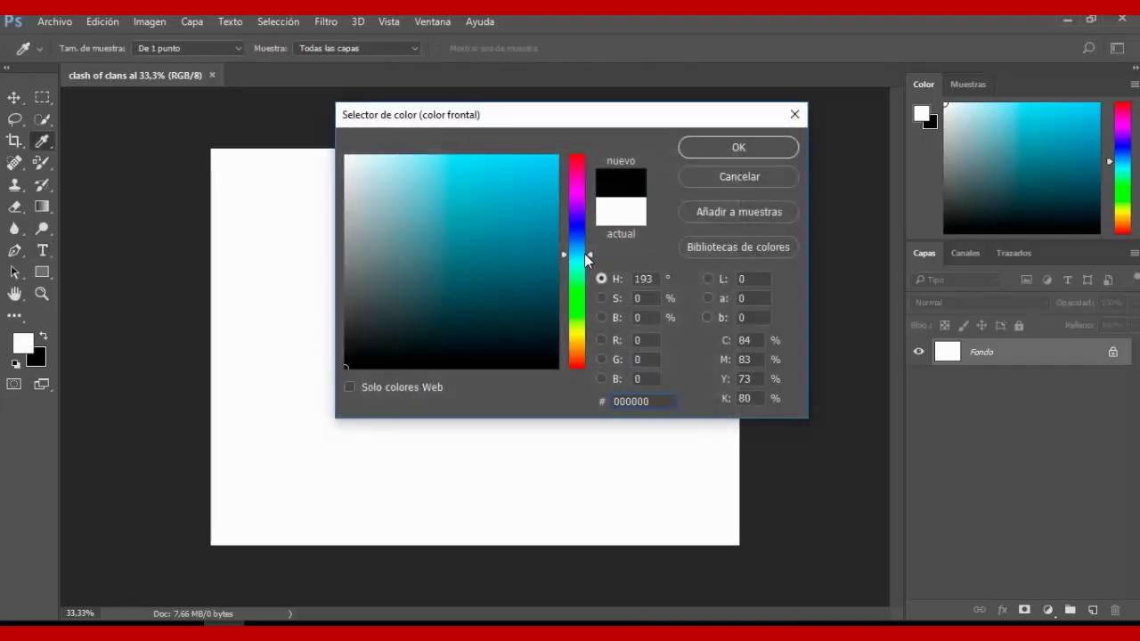
left_click_drag(587, 258, 590, 340)
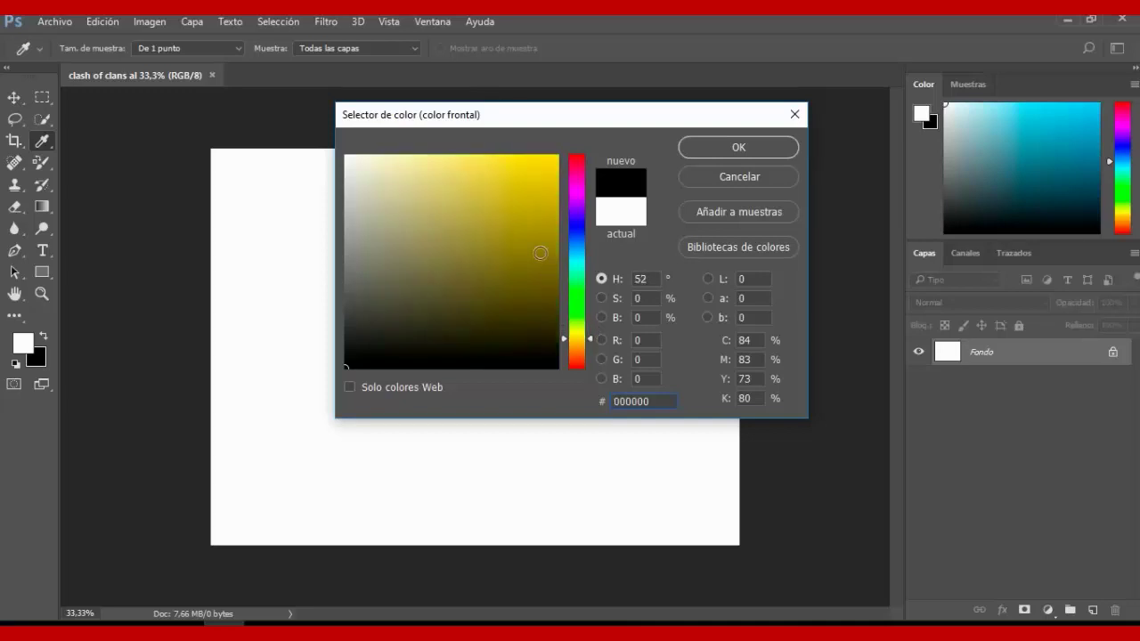
left_click_drag(540, 253, 557, 211)
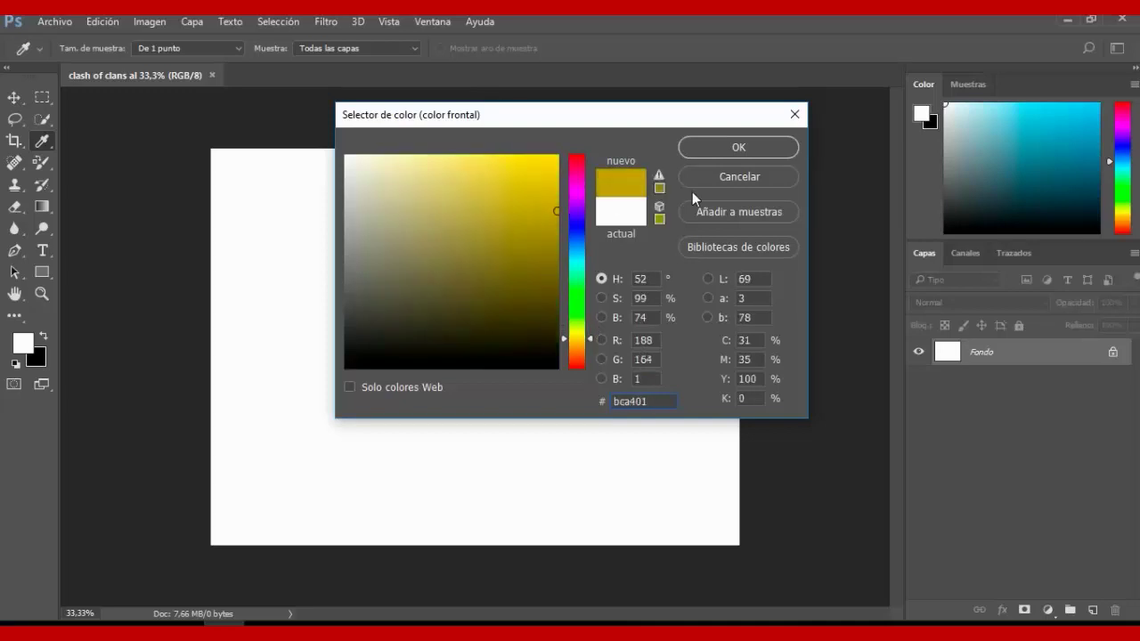
left_click(732, 146)
Type 'clash' on the canvas's left side and drag it toward the centre
key("t")
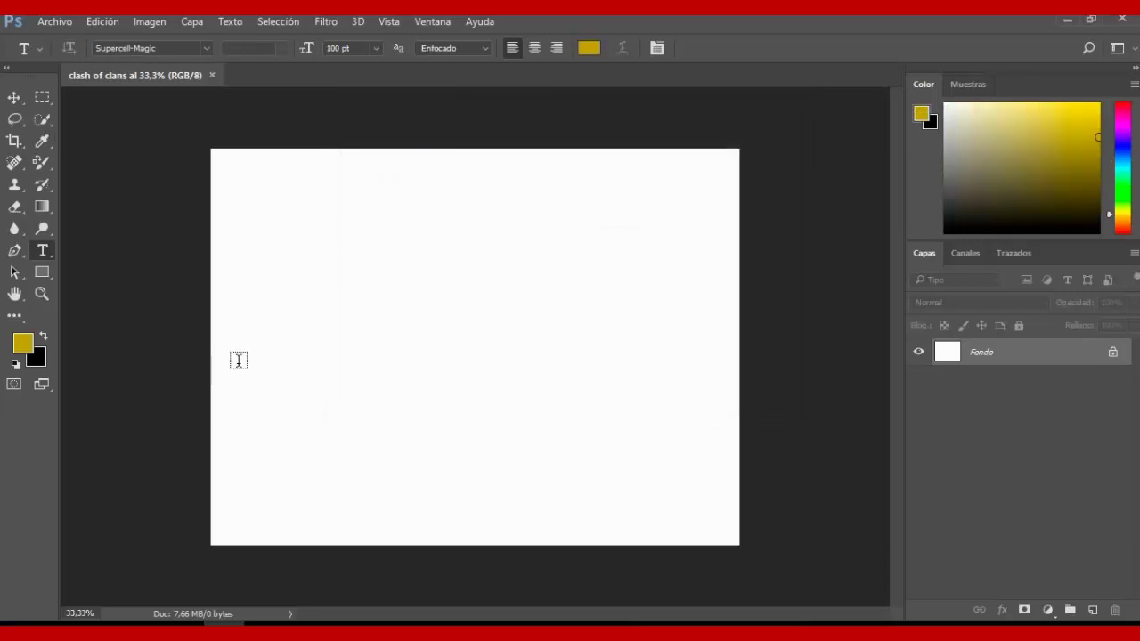
left_click(239, 359)
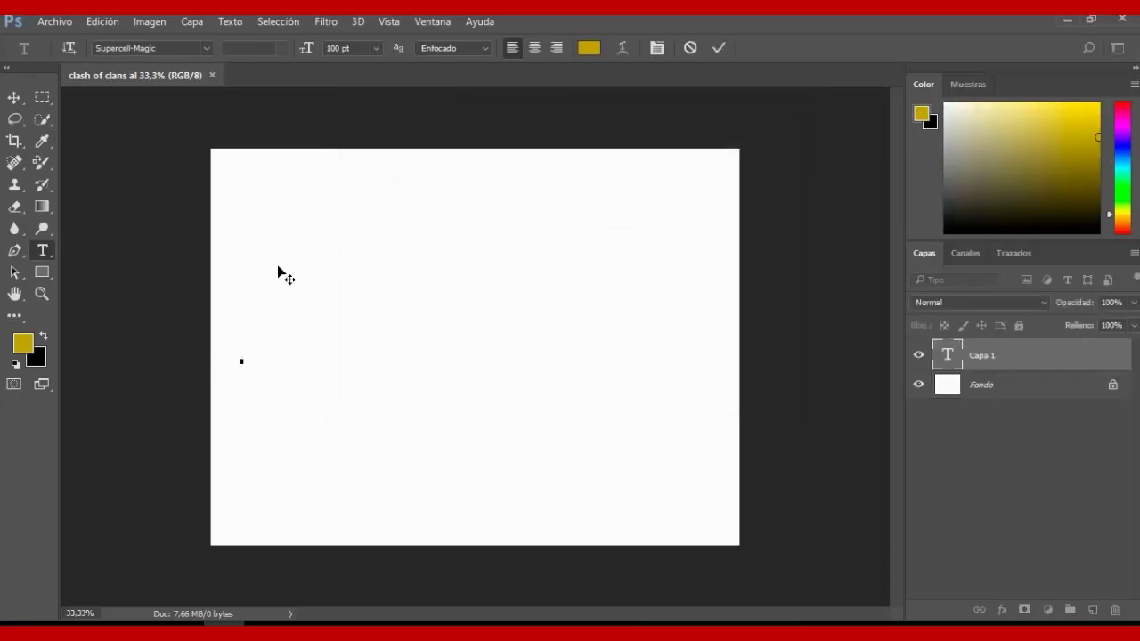
type("cl")
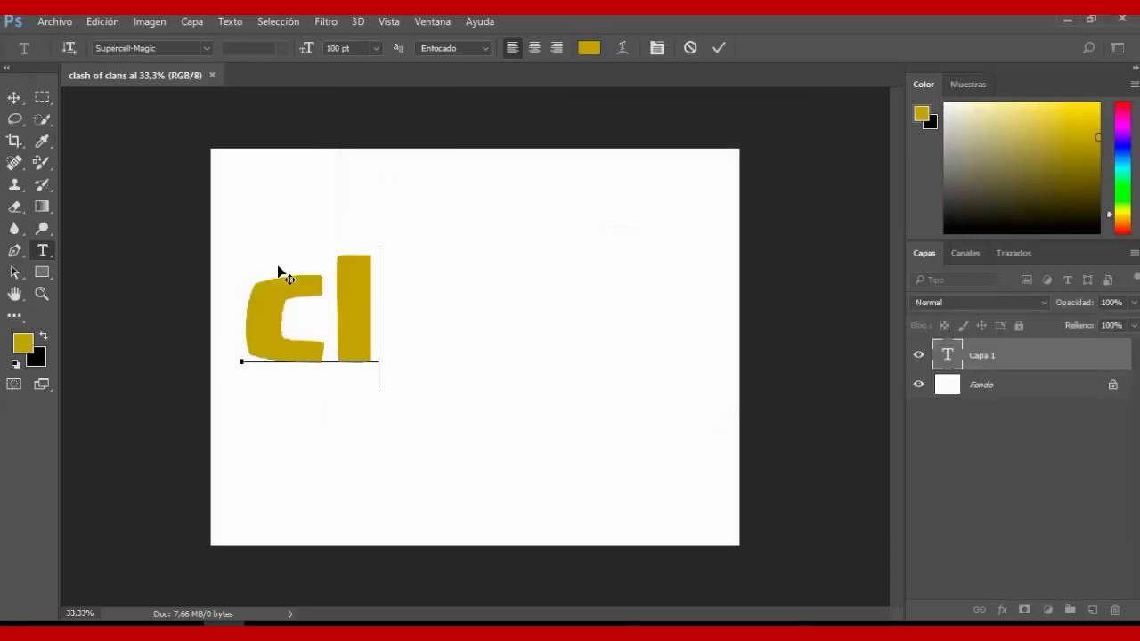
type("as")
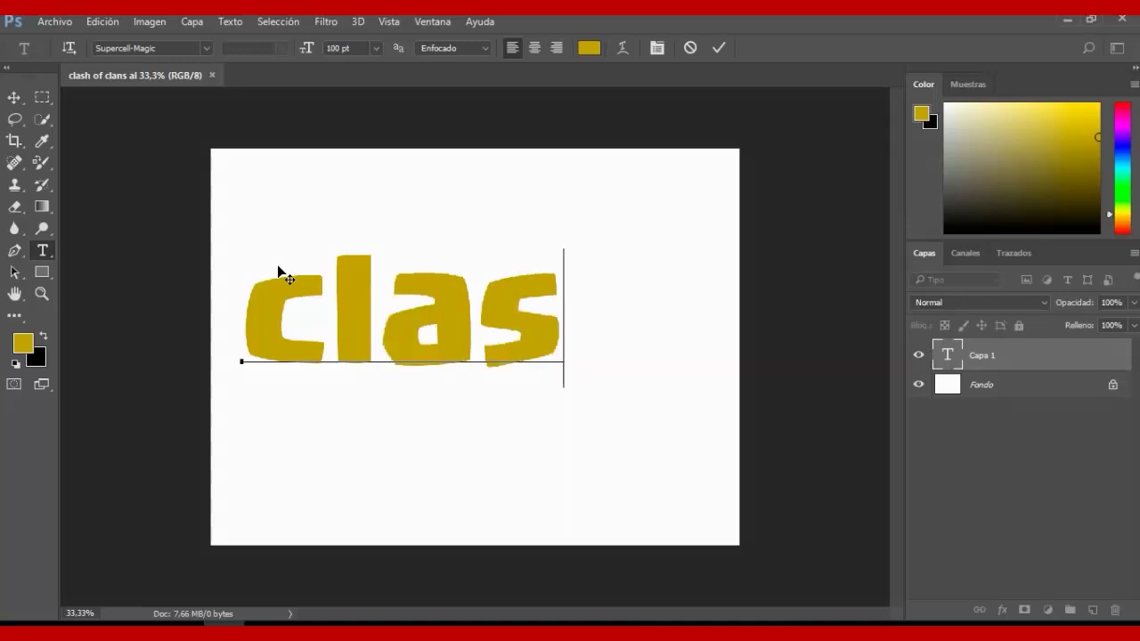
type("h")
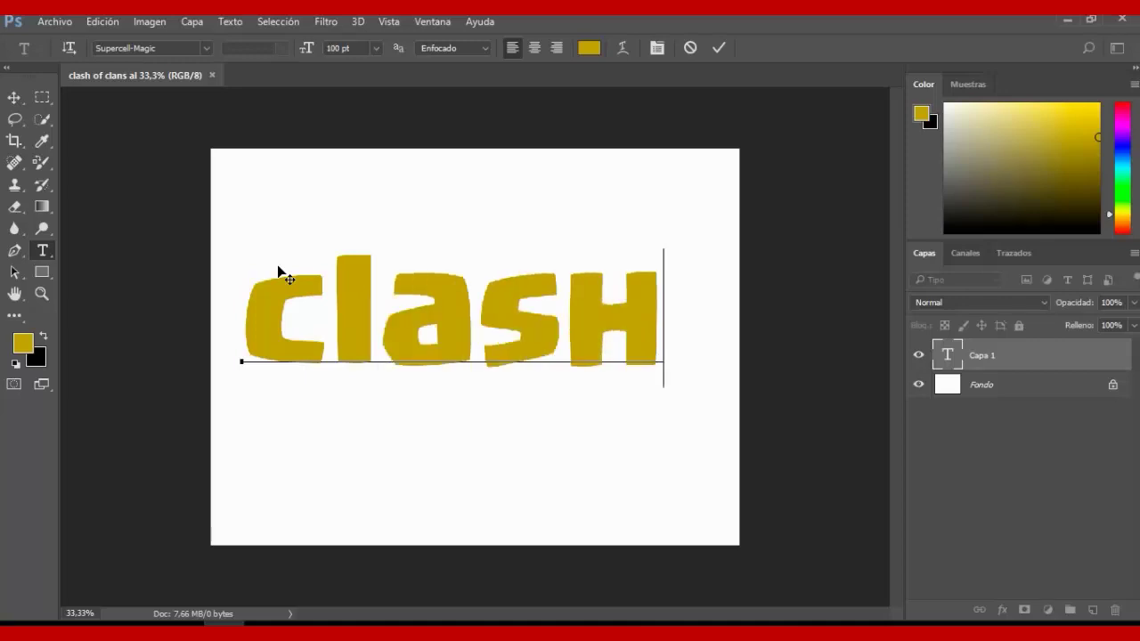
left_click(14, 97)
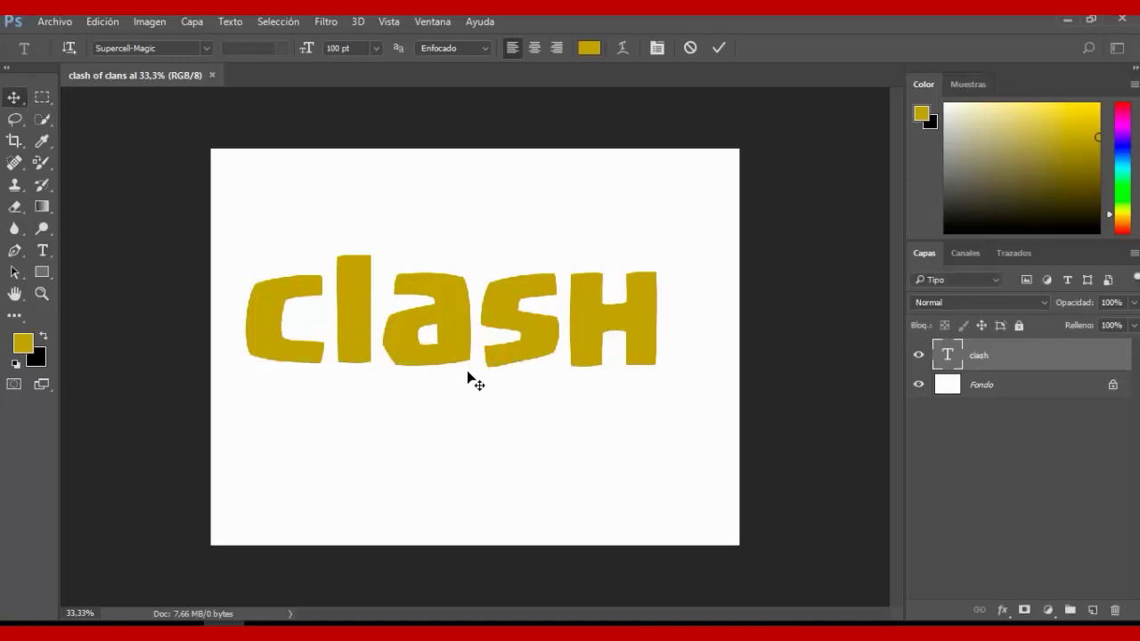
mouse_move(452, 337)
left_mouse_down()
mouse_move(448, 286)
mouse_move(483, 362)
mouse_move(481, 350)
left_mouse_up()
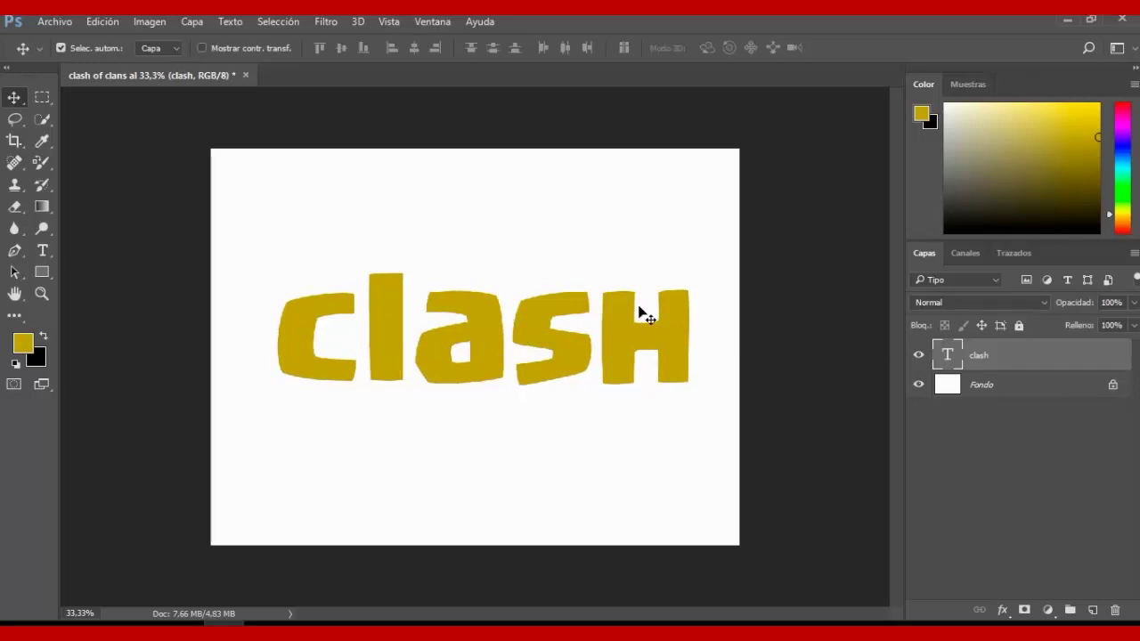
Give the clash layer a Chisel Hard Bevel and Emboss with depth 100% and size 100 px
right_click(990, 358)
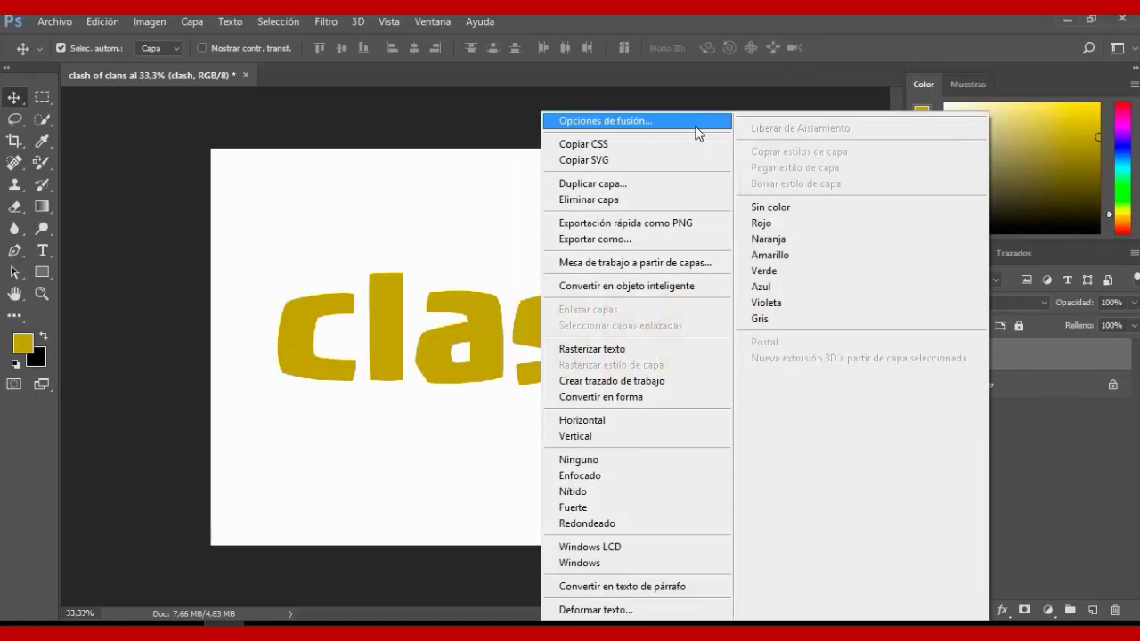
left_click(690, 121)
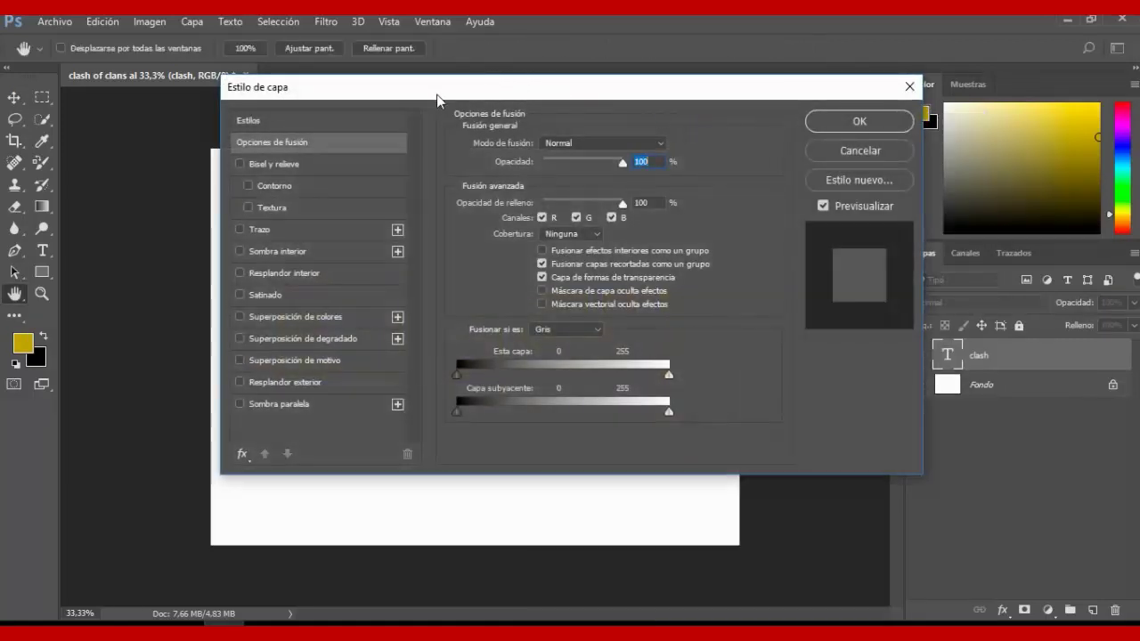
mouse_move(436, 94)
left_mouse_down()
mouse_move(810, 160)
mouse_move(861, 156)
left_mouse_up()
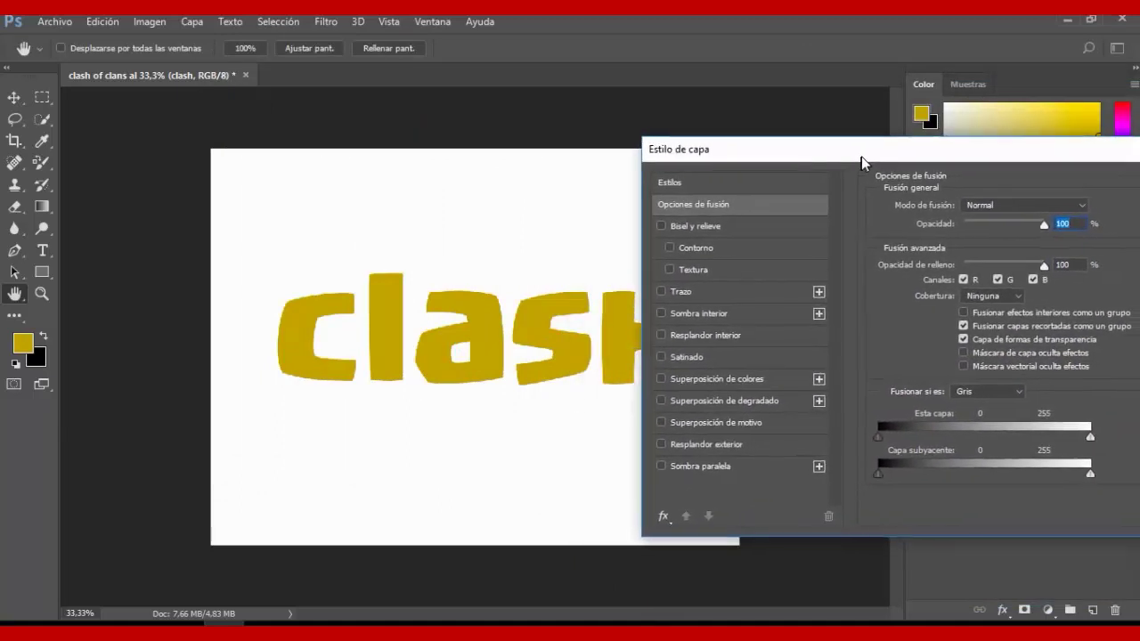
left_click(695, 228)
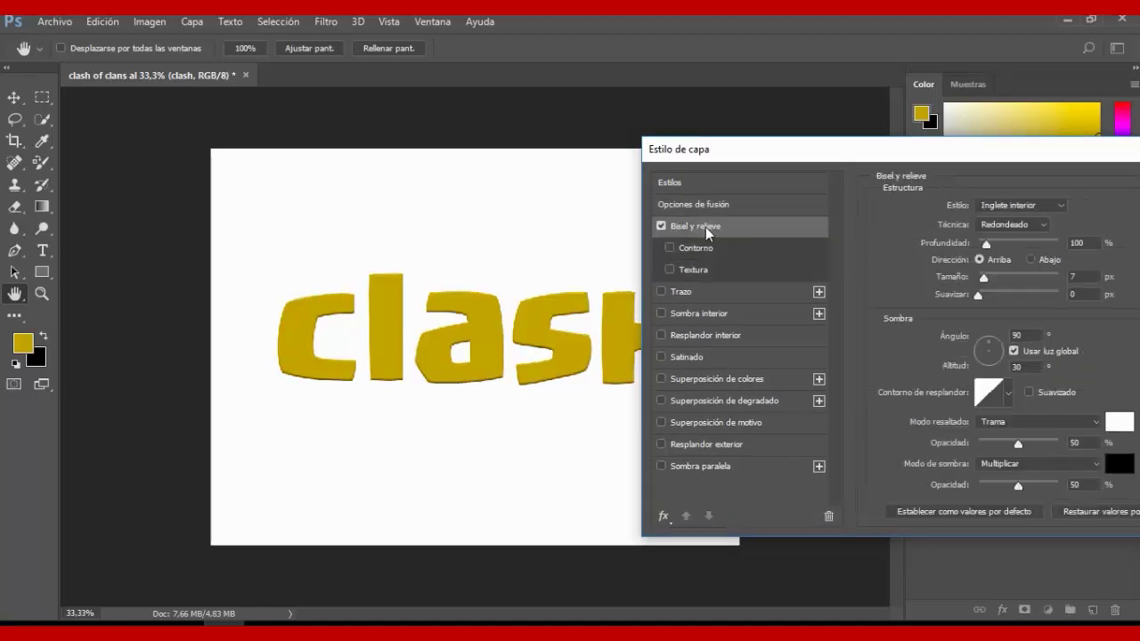
left_click(1046, 224)
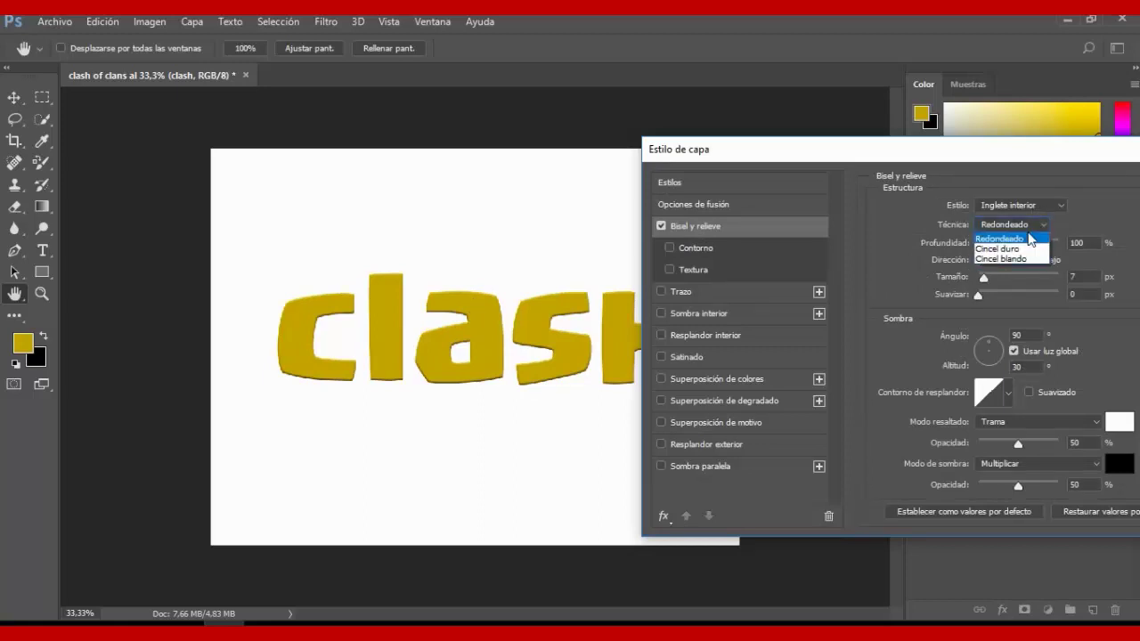
left_click(1006, 250)
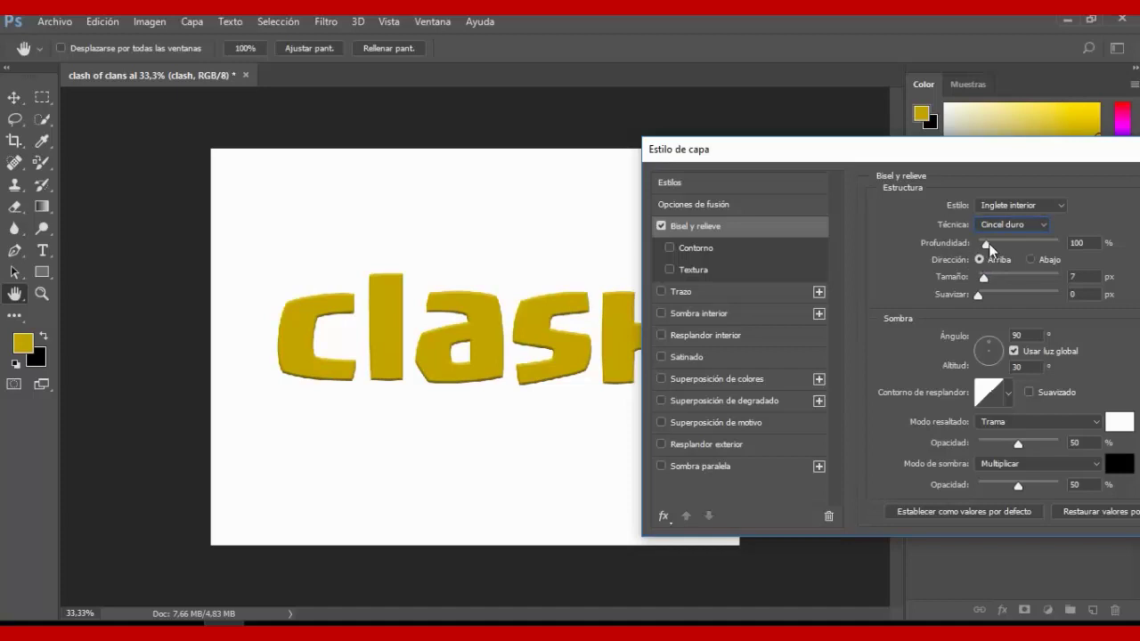
mouse_move(988, 244)
left_mouse_down()
mouse_move(1013, 242)
mouse_move(985, 242)
left_mouse_up()
type("100")
mouse_move(983, 280)
left_mouse_down()
mouse_move(1028, 276)
mouse_move(1006, 277)
left_mouse_up()
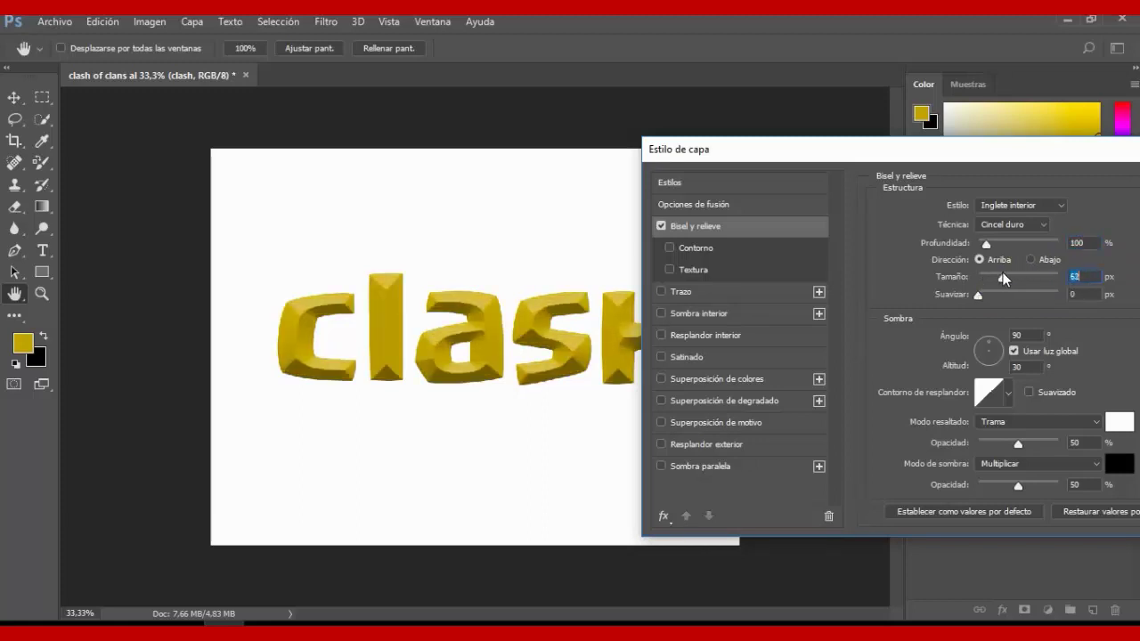
type("100")
key("Tab")
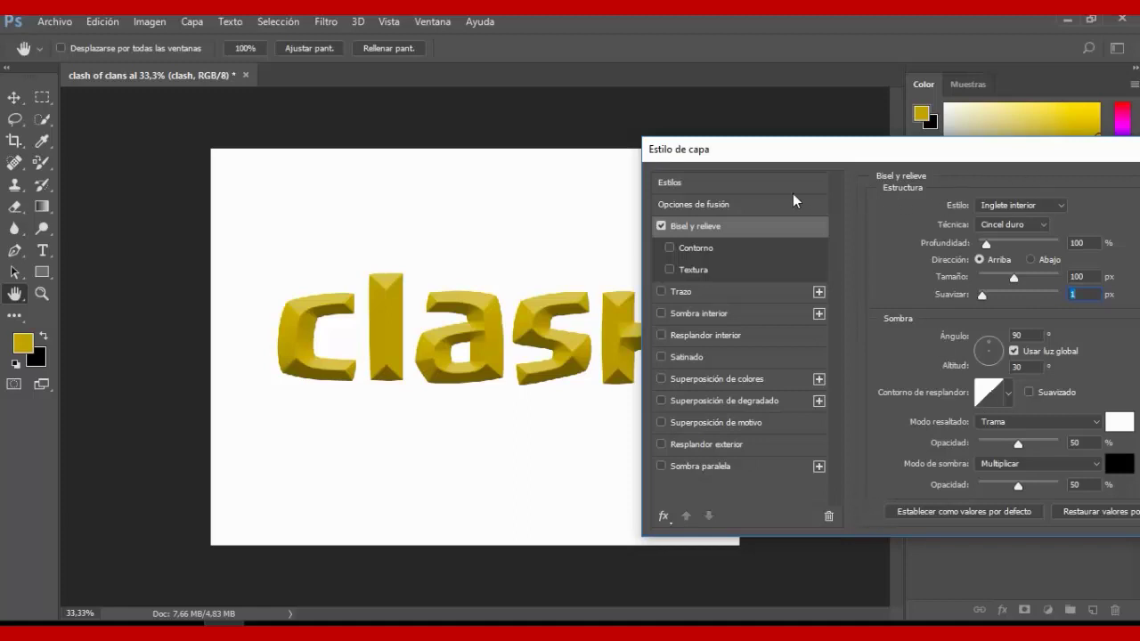
Add a 6 px black inside stroke to the clash lettering
left_click(690, 291)
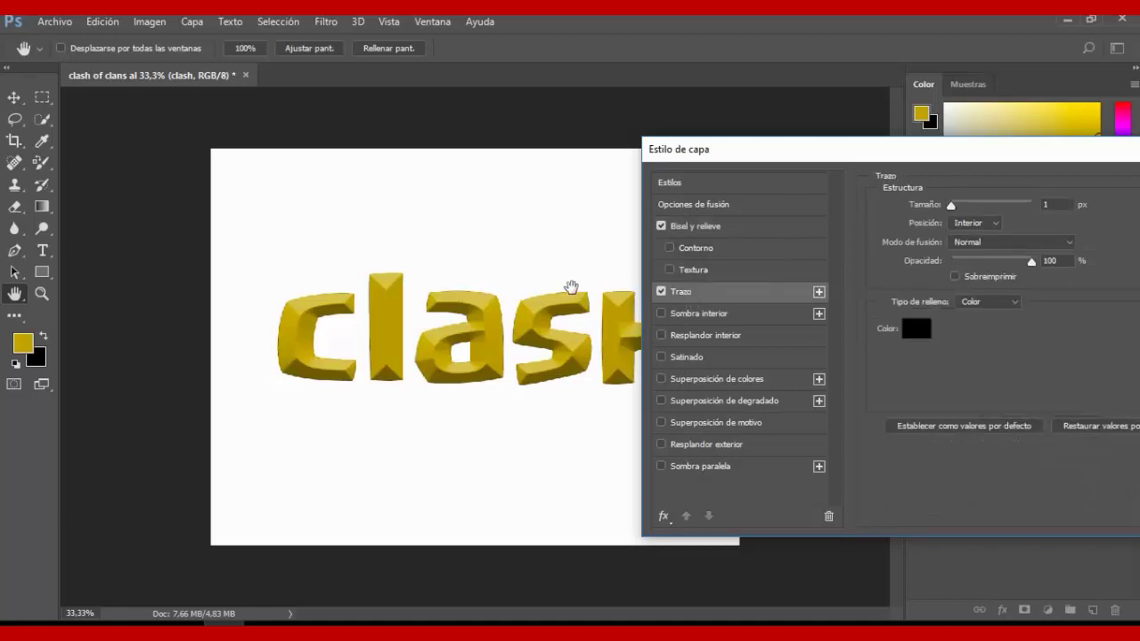
left_click(1048, 204)
left_click_drag(949, 207, 957, 207)
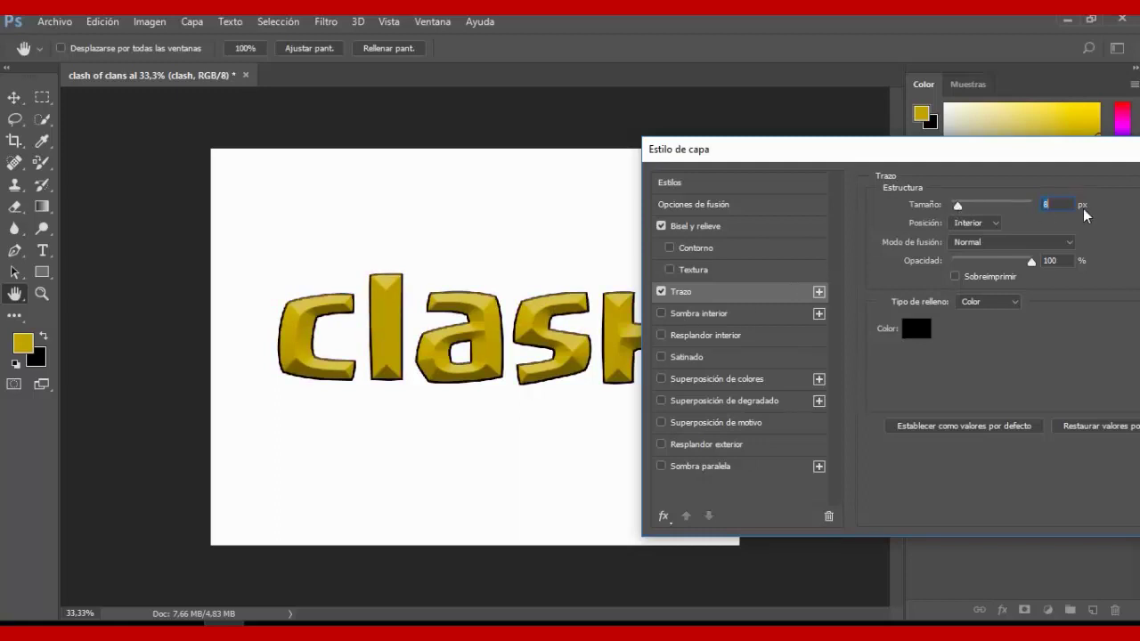
type("6")
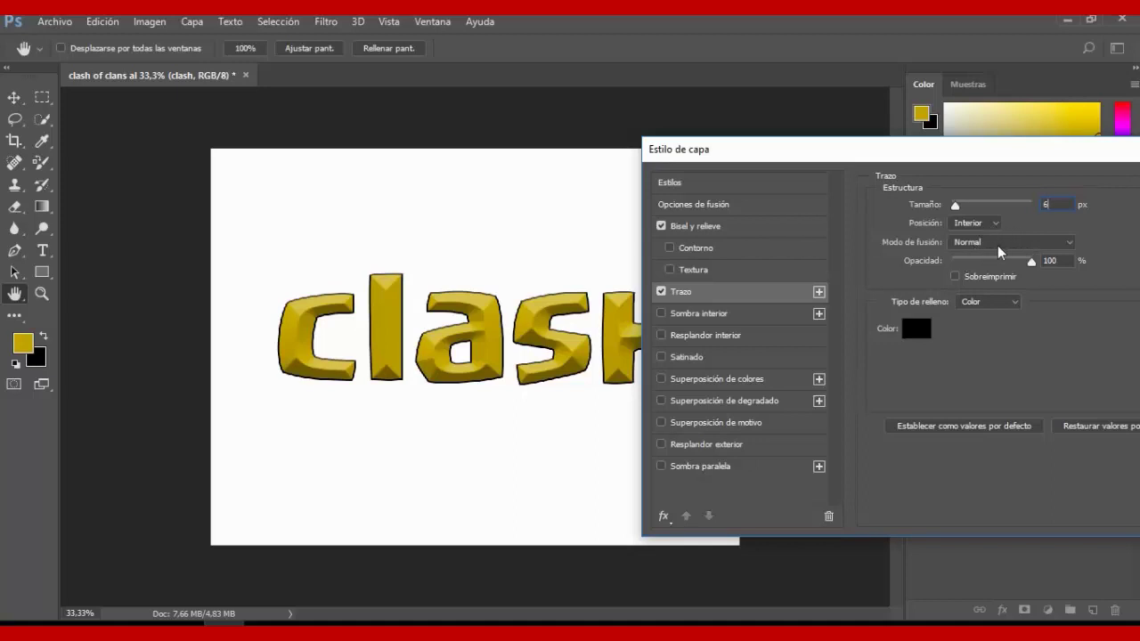
Add an Inner Shadow in Luz suave blend mode at 100% opacity
left_click(705, 313)
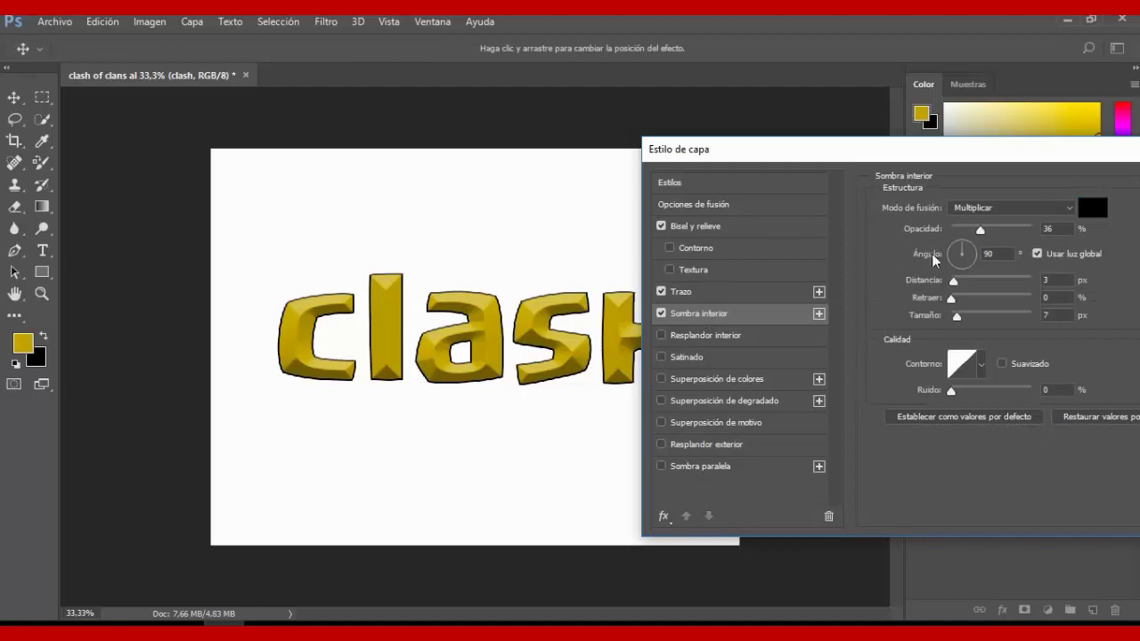
left_click(1070, 207)
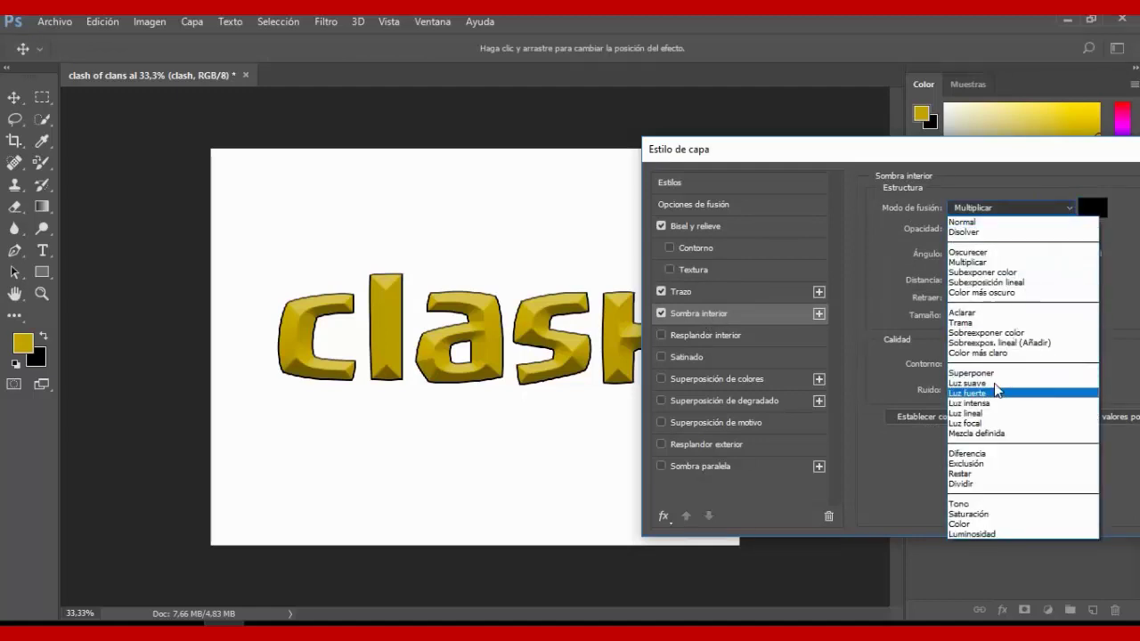
left_click(994, 383)
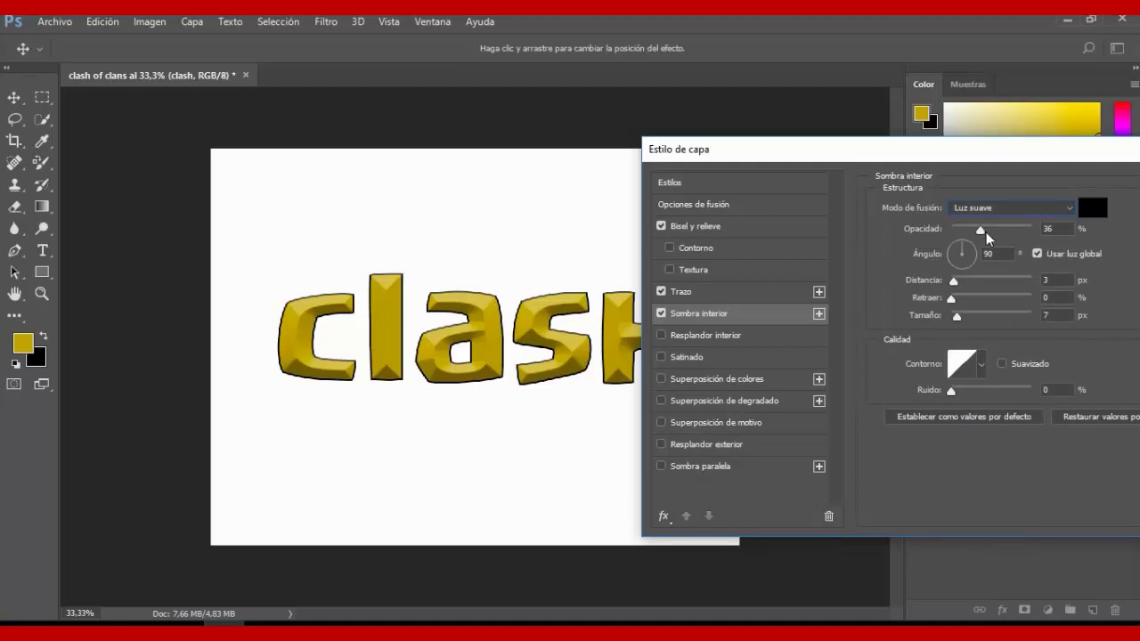
left_click_drag(979, 230, 1033, 230)
Add a white Inner Glow in Luz suave blend mode at 100% opacity
left_click(707, 337)
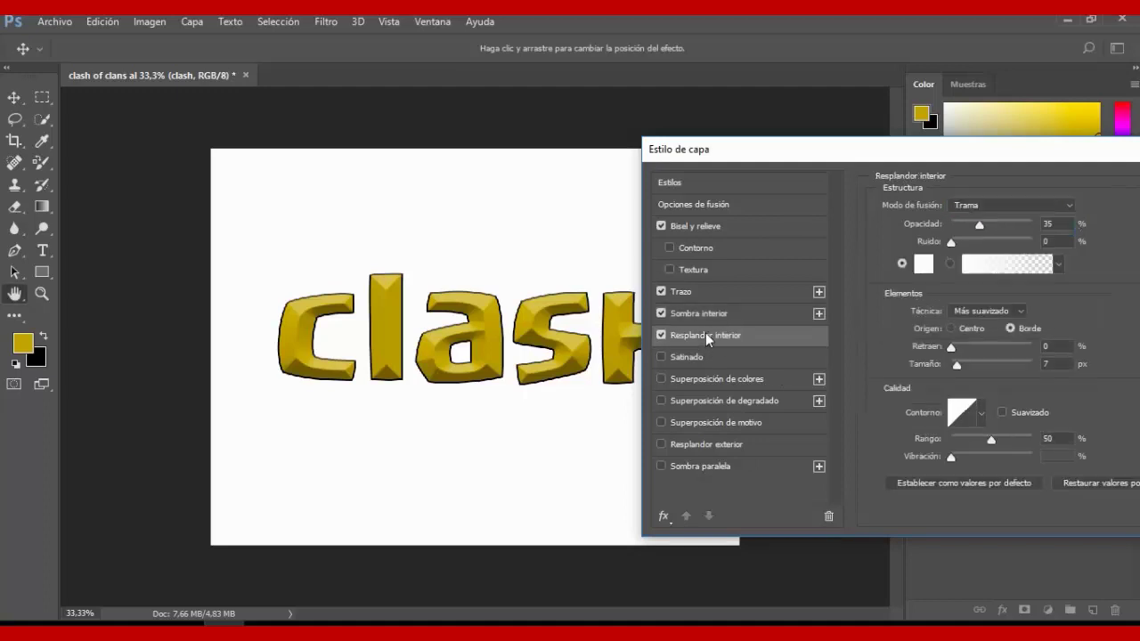
left_click(1066, 206)
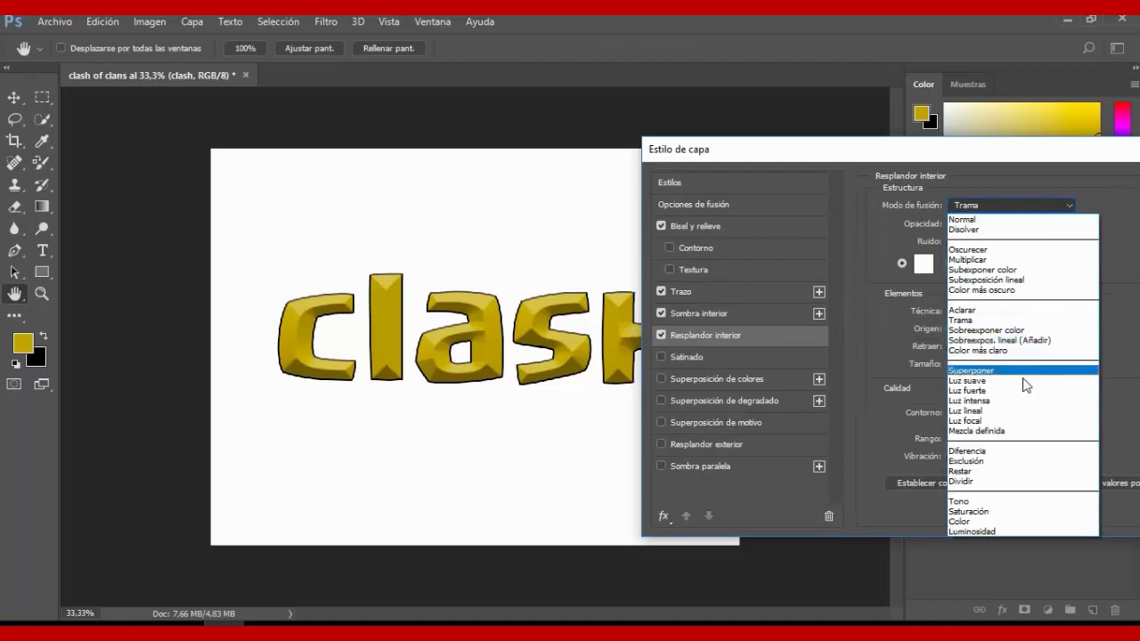
left_click(1022, 380)
left_click_drag(977, 224, 1033, 224)
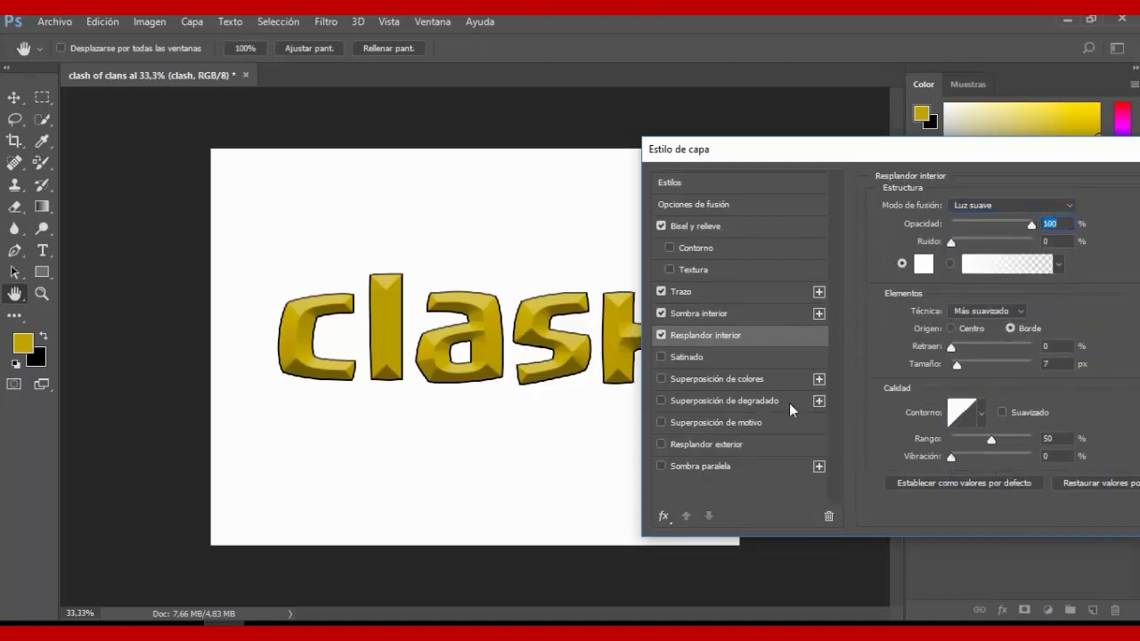
mouse_move(868, 147)
left_mouse_down()
mouse_move(901, 315)
mouse_move(745, 107)
mouse_move(496, 117)
left_mouse_up()
Apply the styles, rasterize the clash text and its layer style, and nudge it lower
left_click(874, 157)
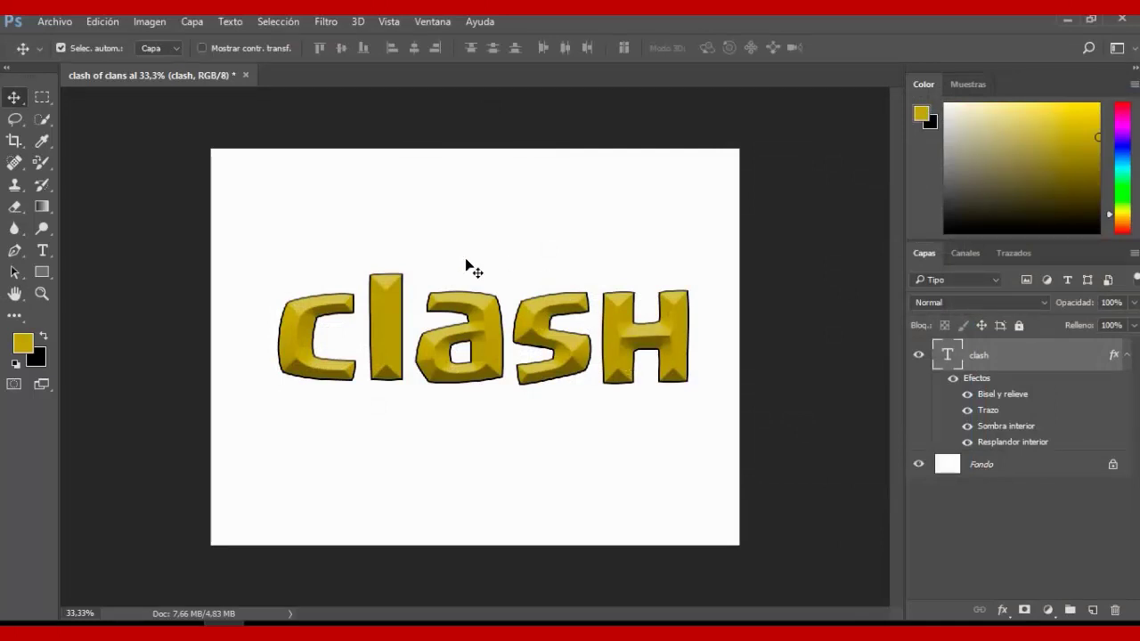
right_click(992, 355)
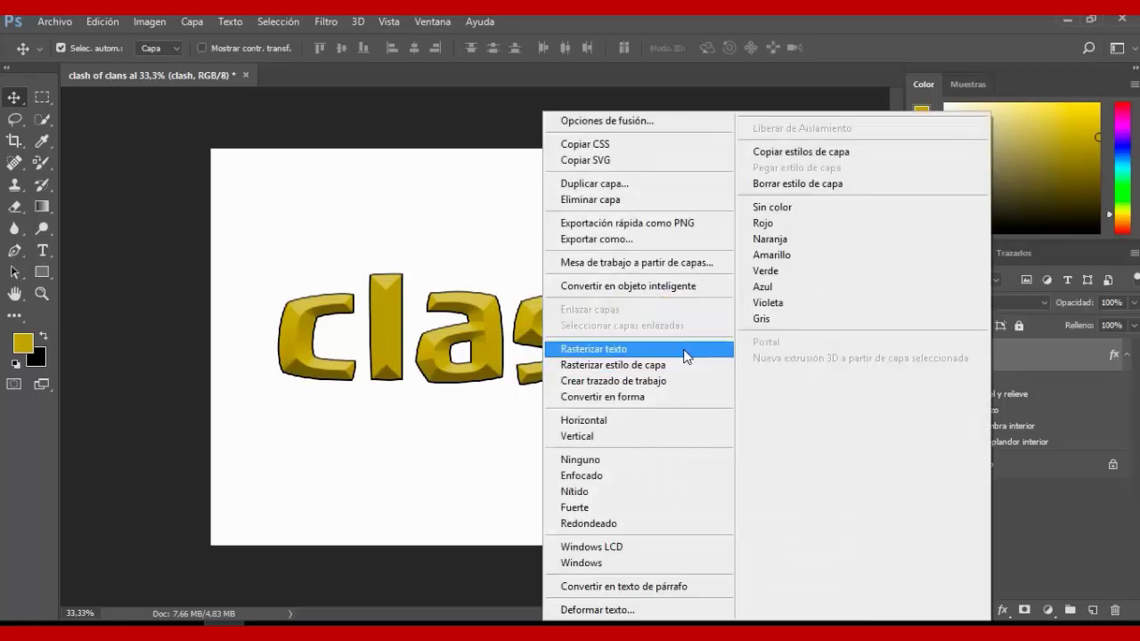
left_click(686, 355)
right_click(995, 349)
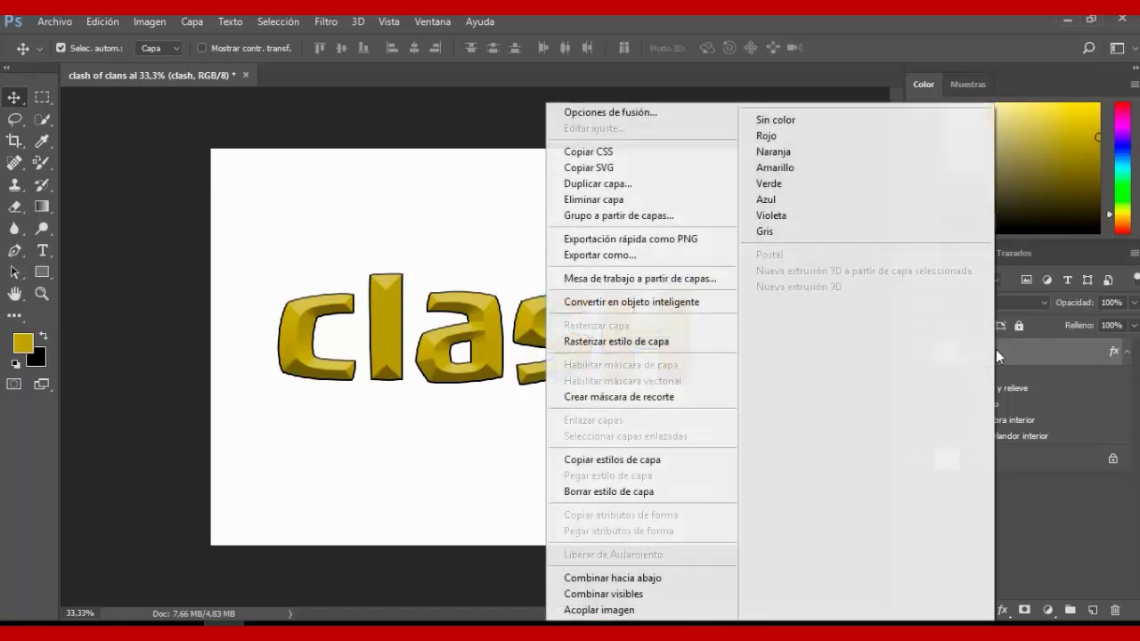
left_click(663, 343)
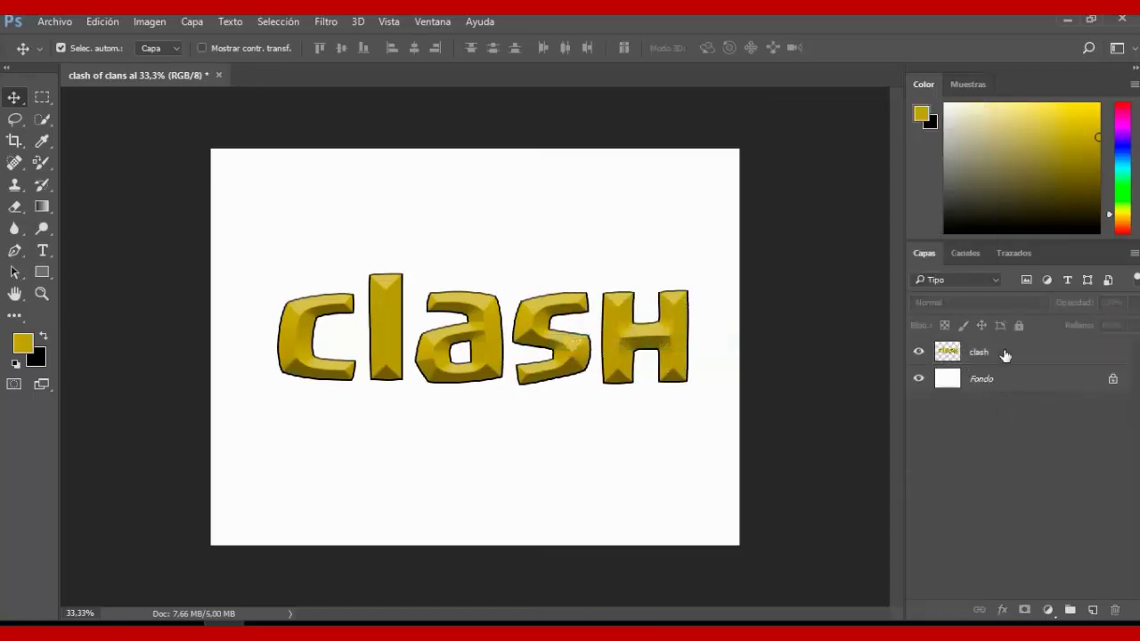
mouse_move(485, 346)
left_mouse_down()
mouse_move(484, 363)
mouse_move(488, 346)
left_mouse_up()
Add a copper gradient overlay in Luz suave blend mode to the clash layer
right_click(986, 349)
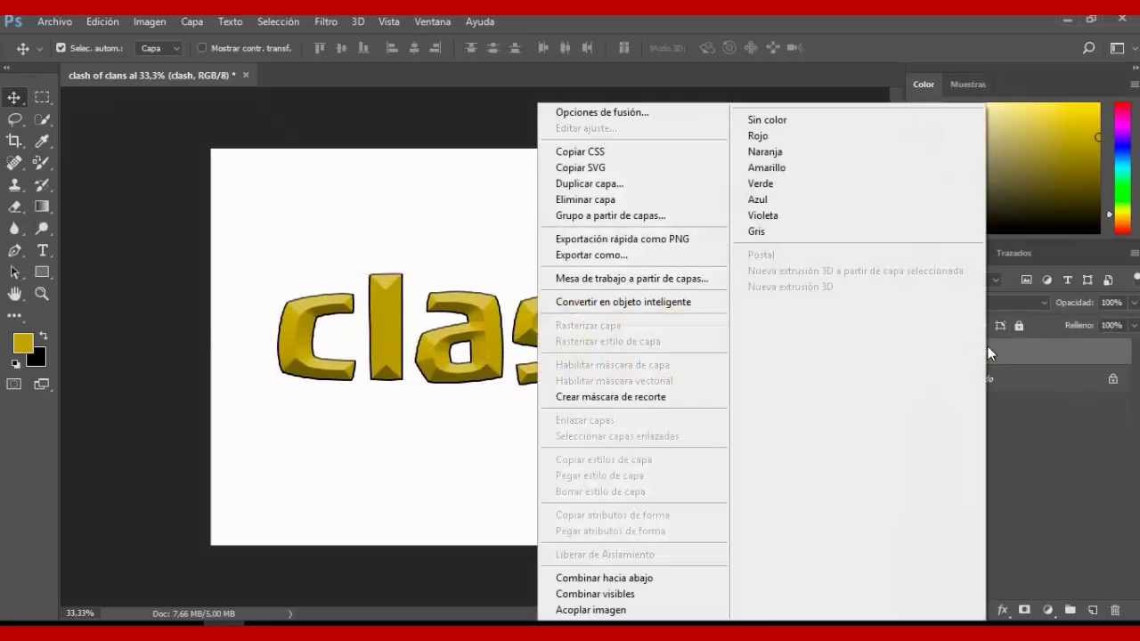
left_click(658, 111)
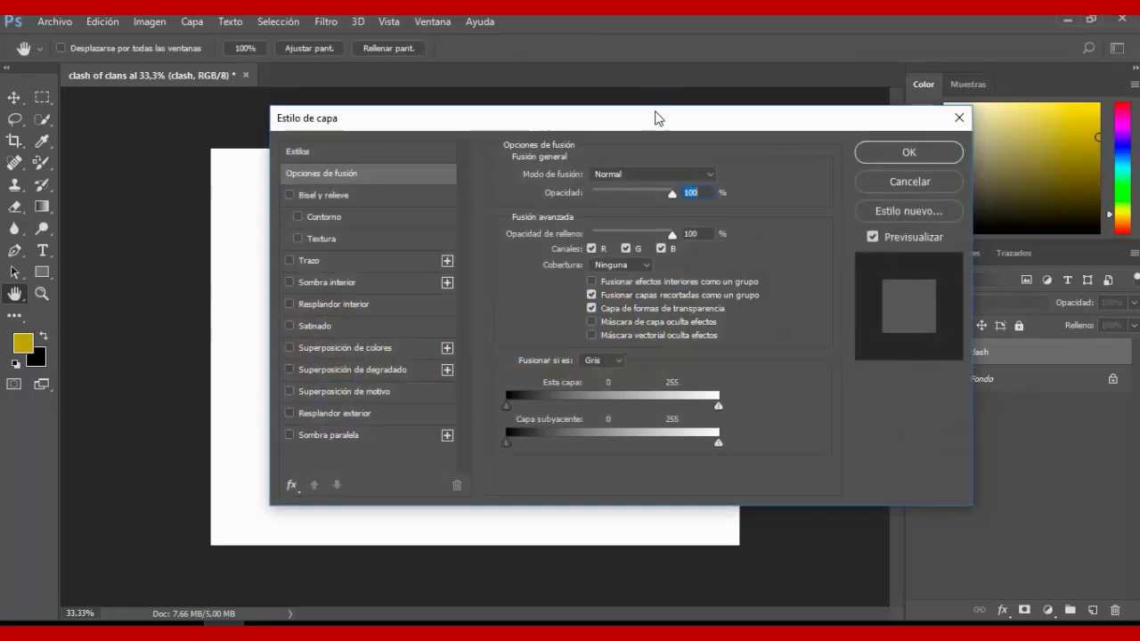
mouse_move(428, 124)
left_mouse_down()
mouse_move(889, 146)
mouse_move(809, 120)
left_mouse_up()
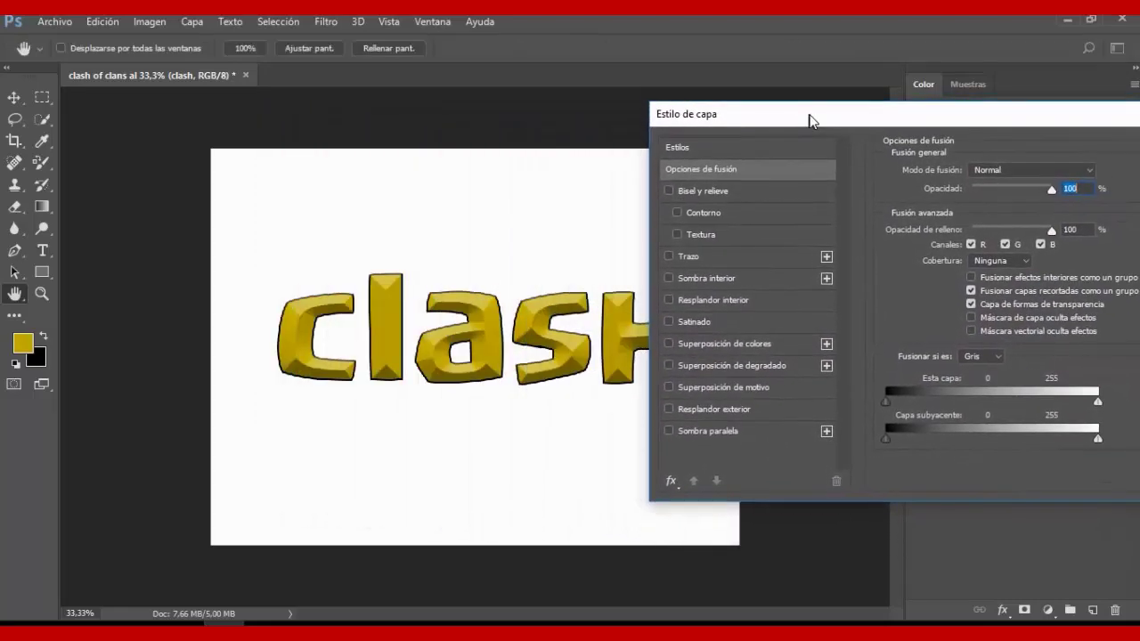
left_click(668, 365)
left_click(714, 368)
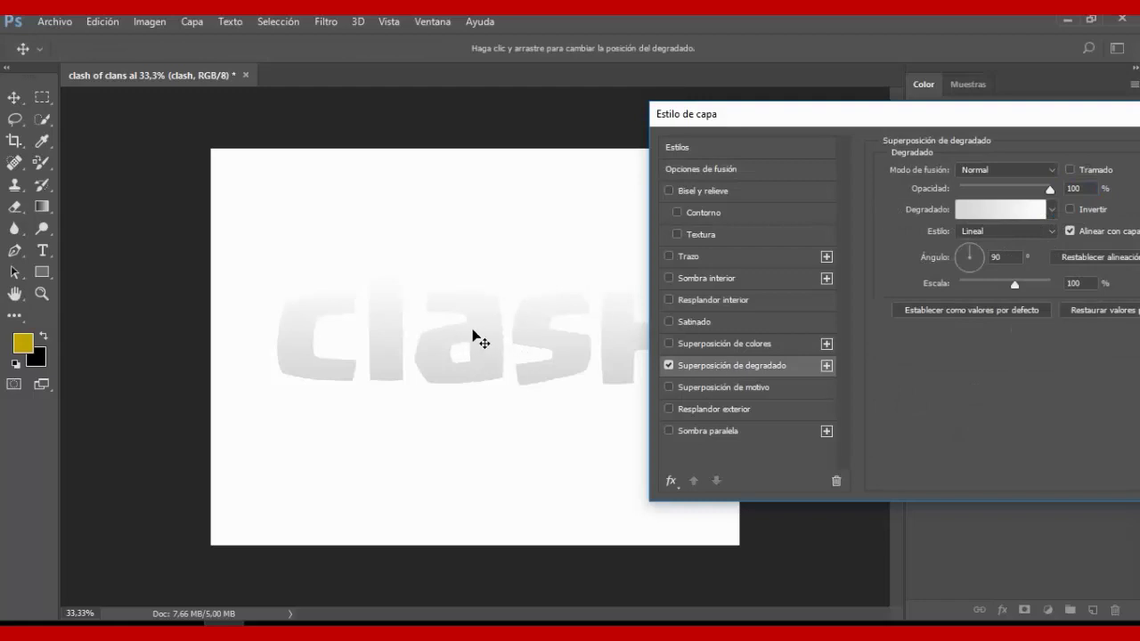
left_click(1049, 169)
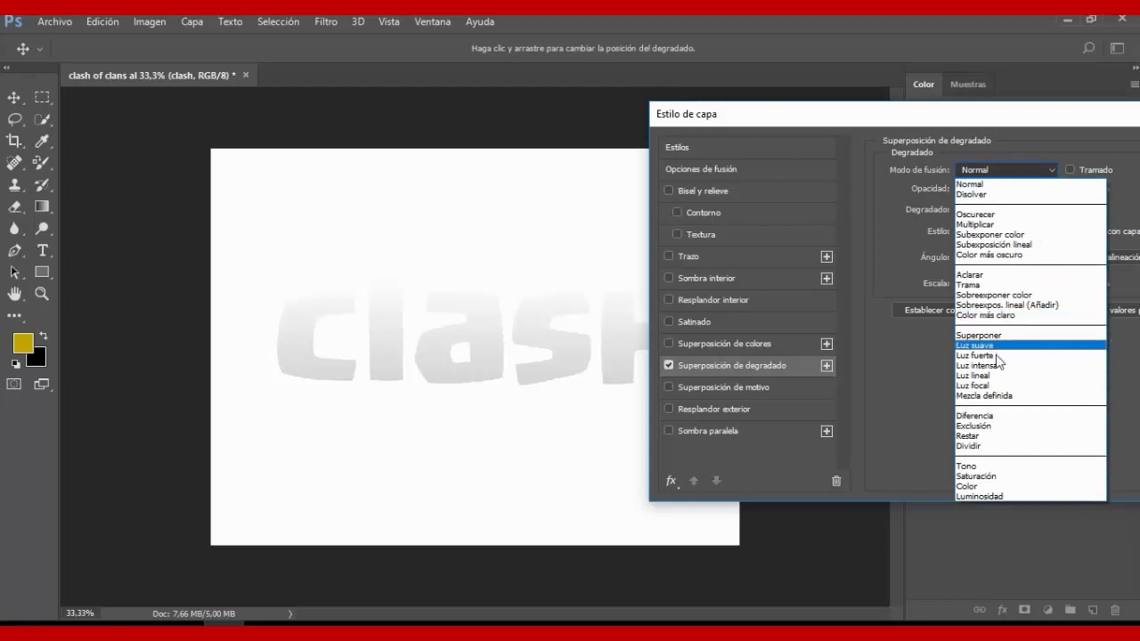
left_click(995, 345)
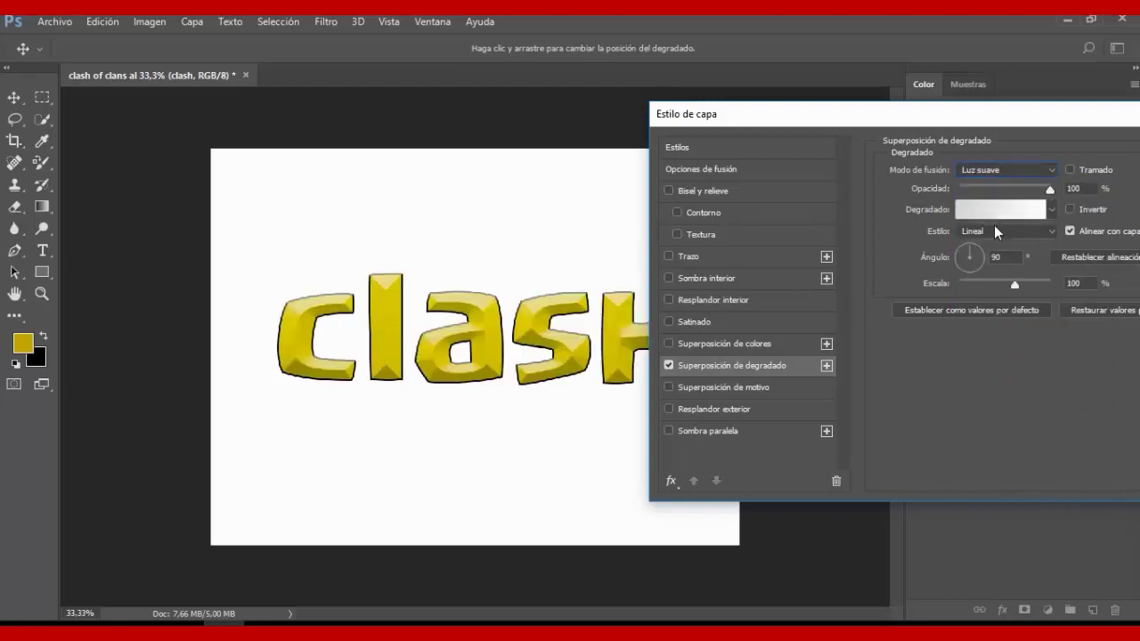
left_click(1052, 211)
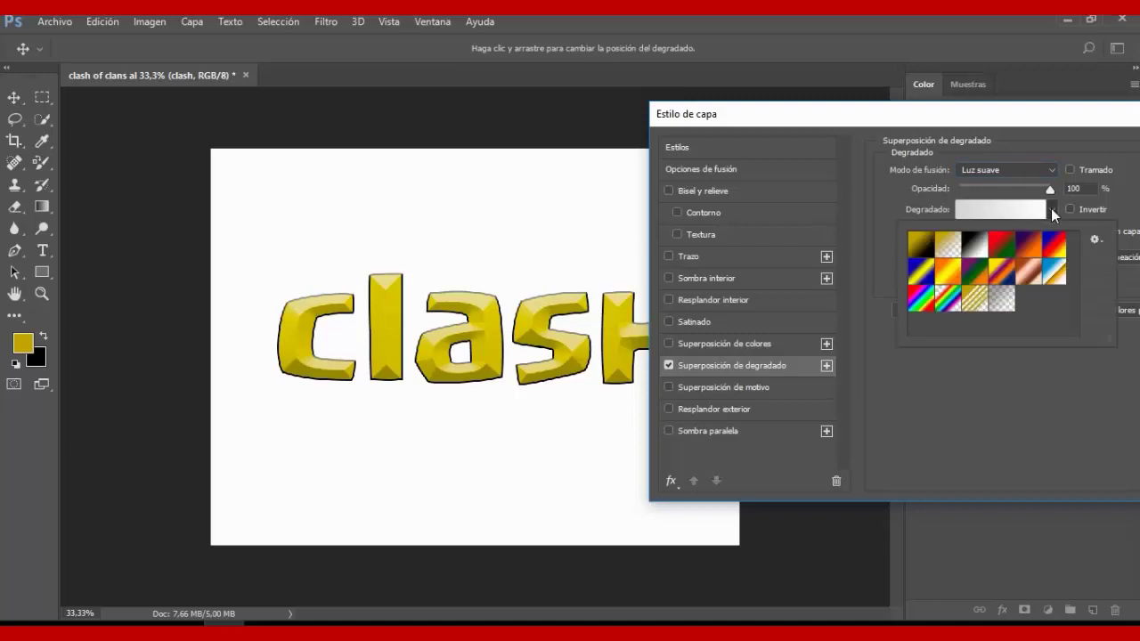
left_click(1030, 271)
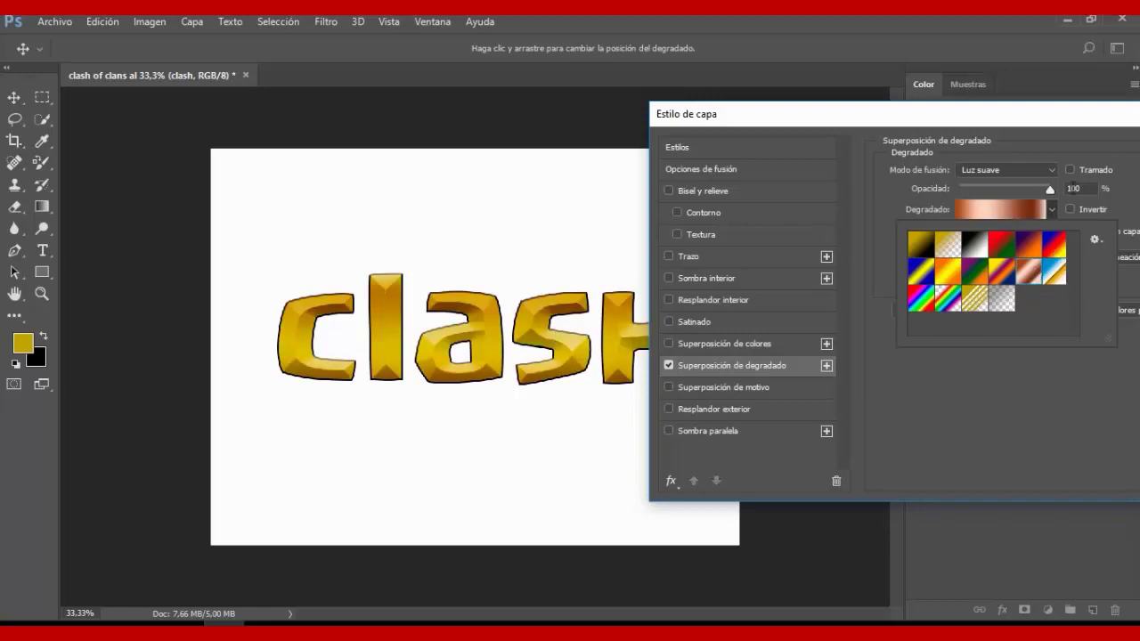
mouse_move(1059, 125)
left_mouse_down()
mouse_move(950, 350)
mouse_move(813, 167)
left_mouse_up()
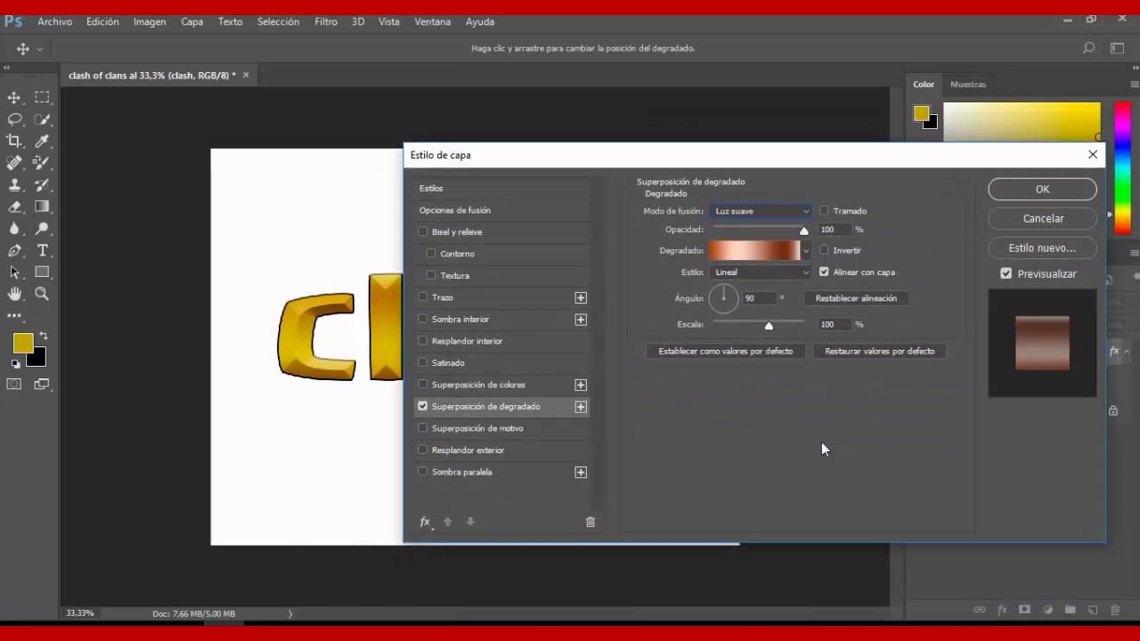
left_click(1034, 189)
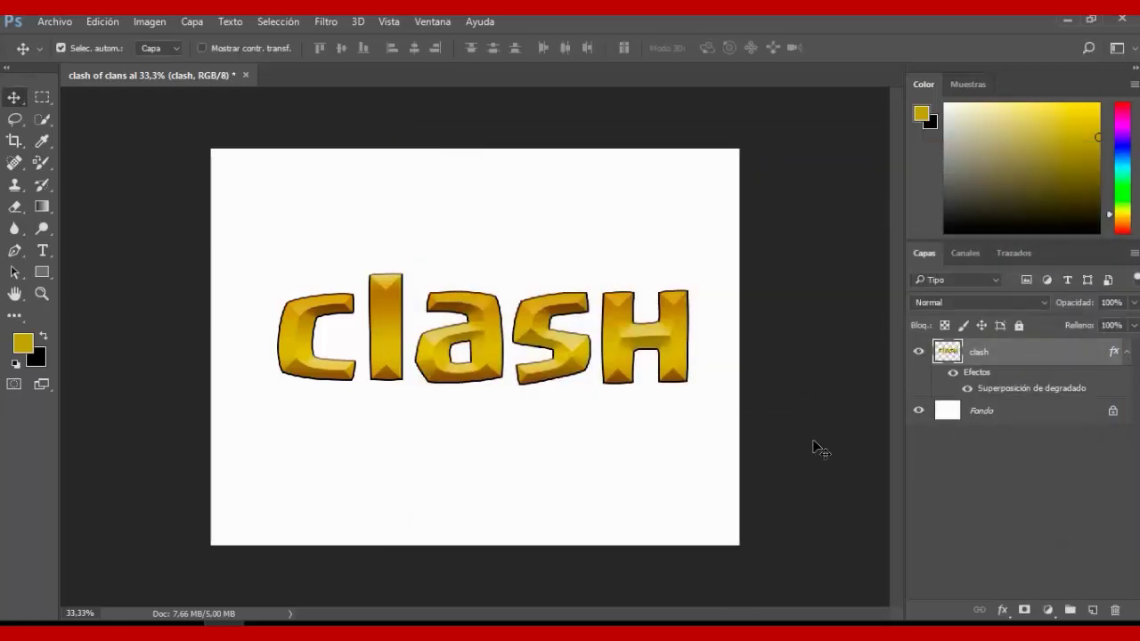
Rasterize the gradient overlay into the clash layer and move the lettering upward
right_click(994, 360)
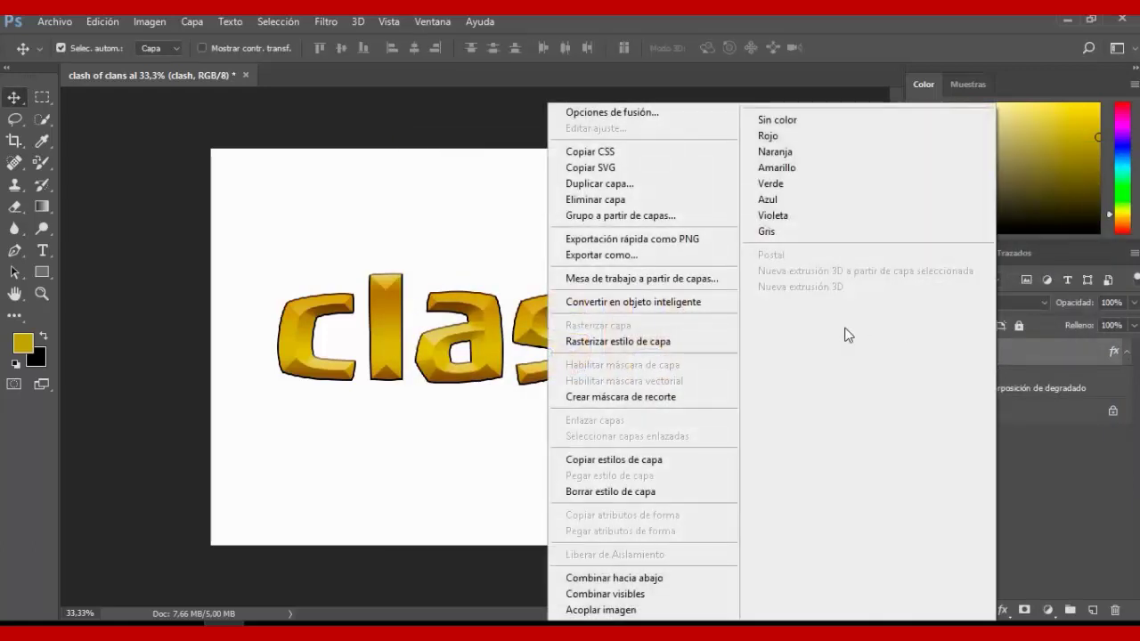
left_click(673, 341)
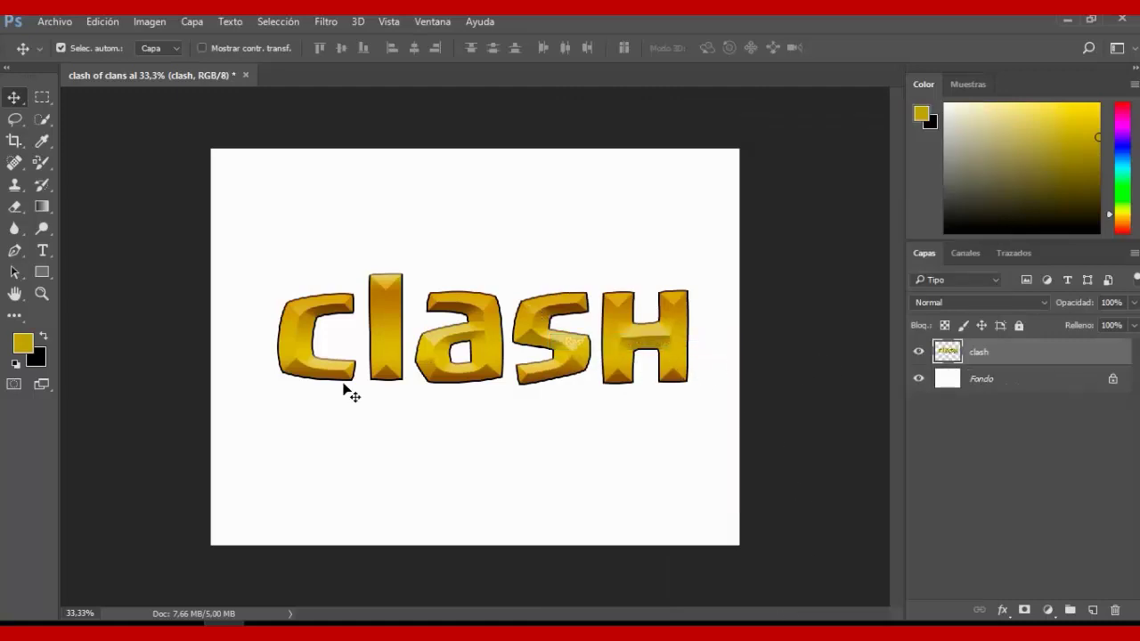
mouse_move(504, 344)
left_mouse_down()
mouse_move(483, 259)
mouse_move(473, 268)
left_mouse_up()
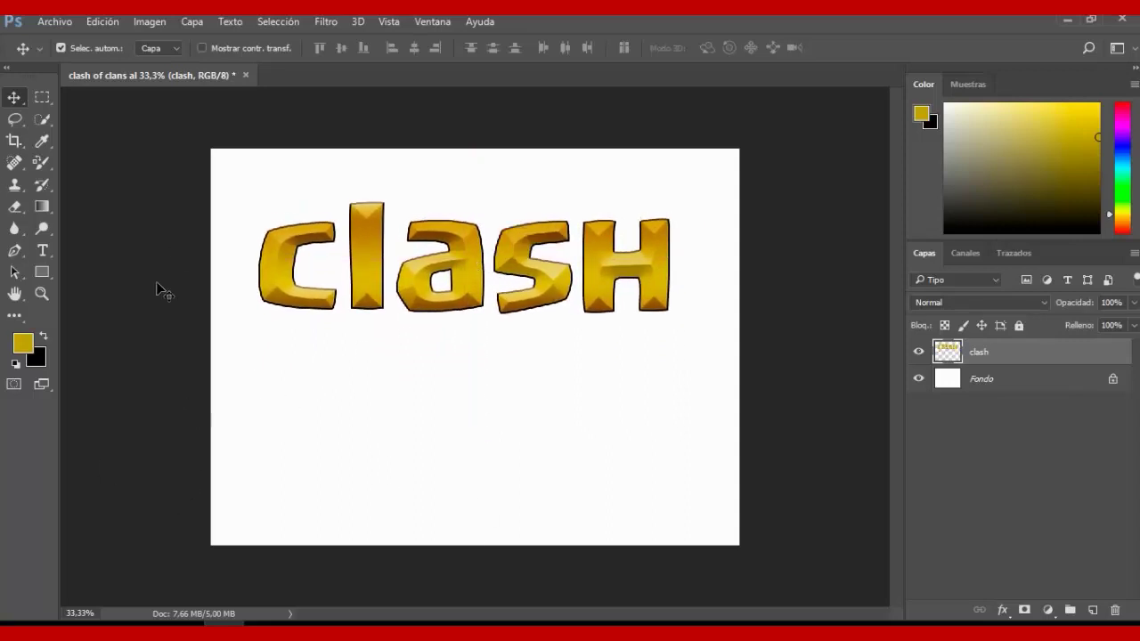
Type 'clans' below the clash lettering and nudge it into place
left_click(43, 250)
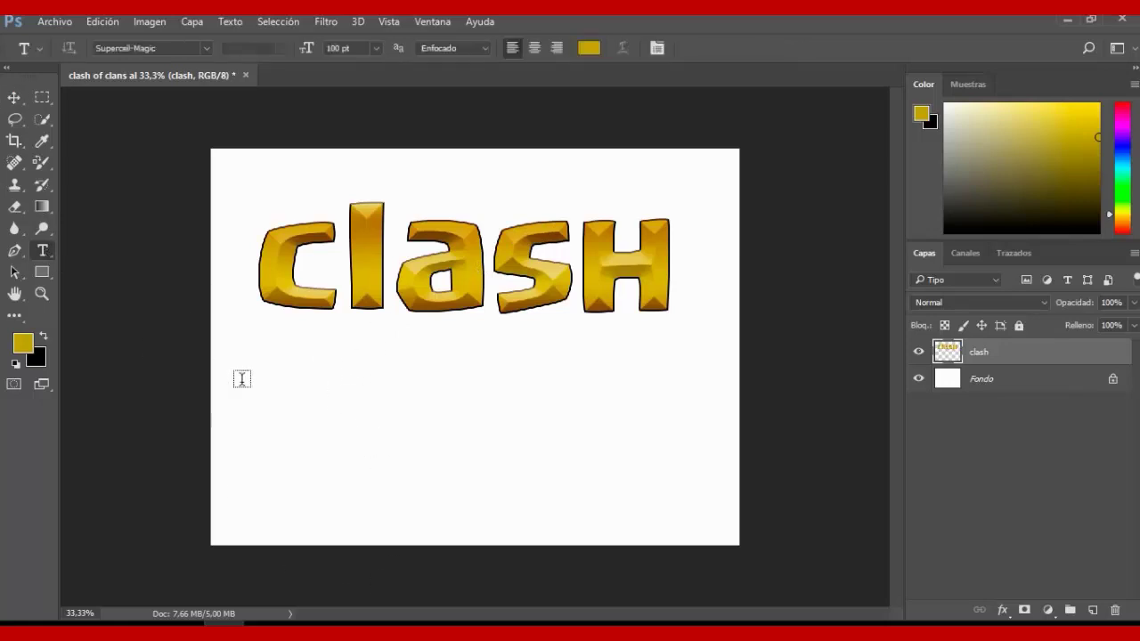
left_click(302, 408)
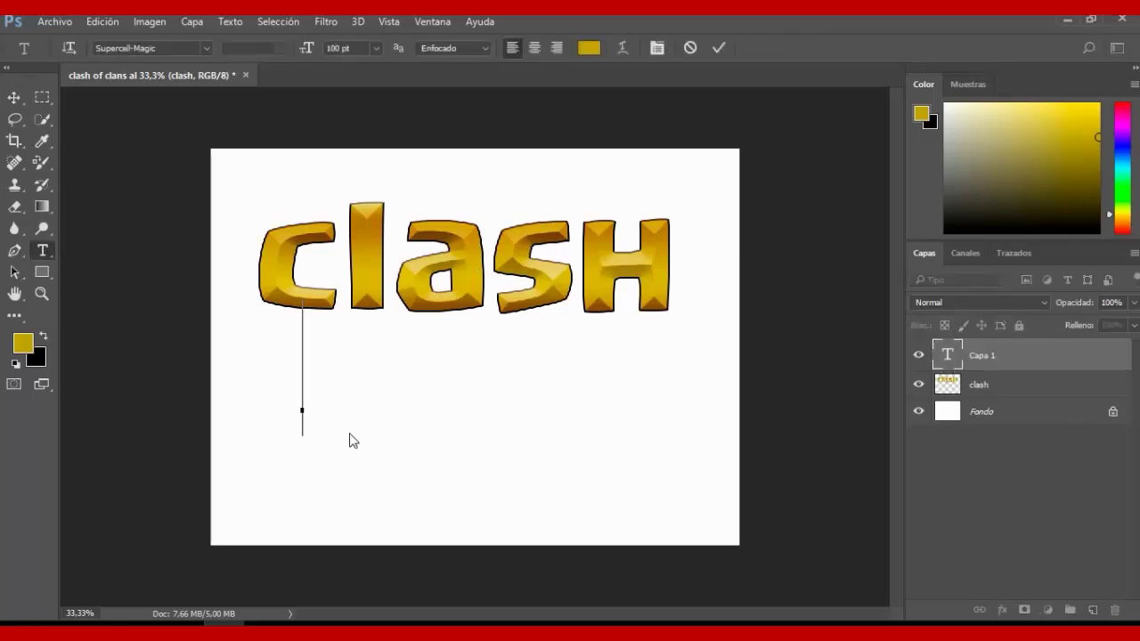
type("c")
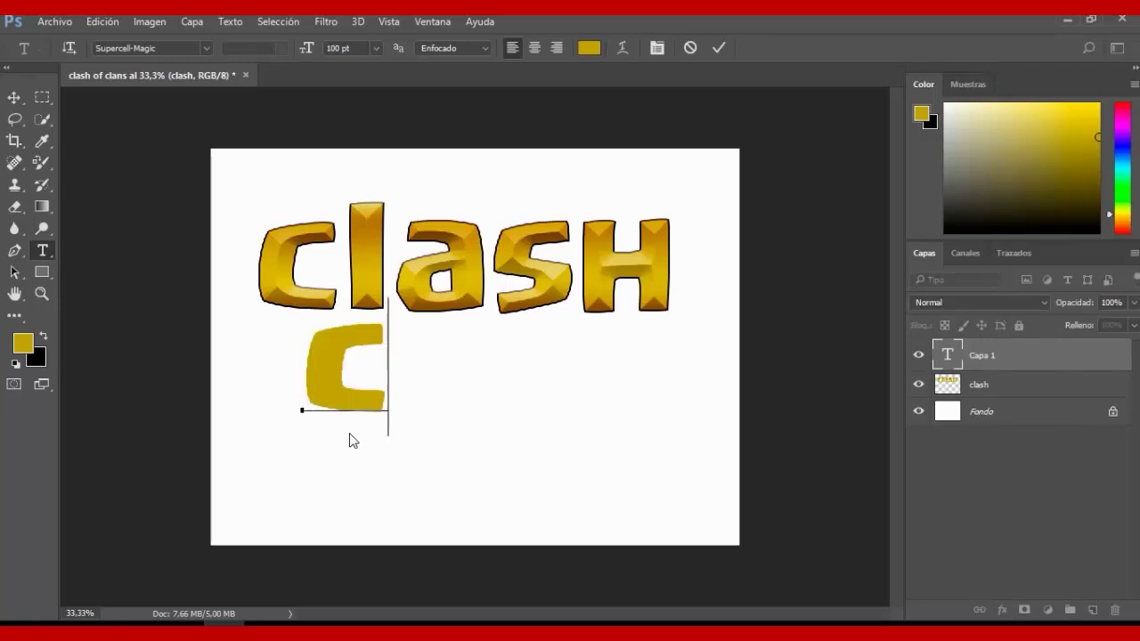
type("lan")
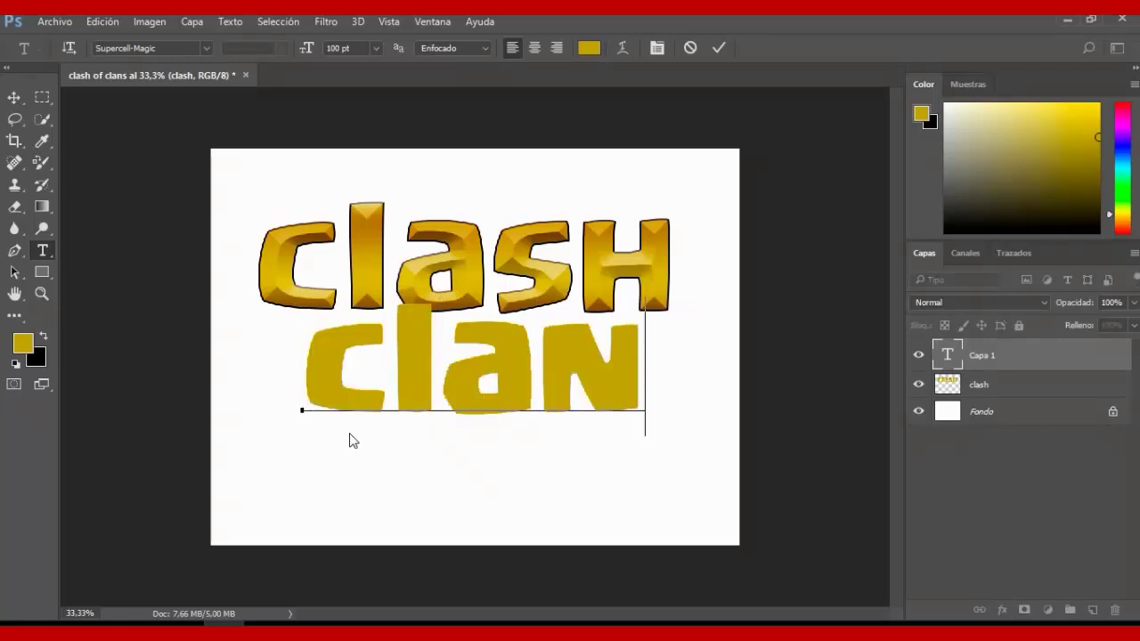
type("s")
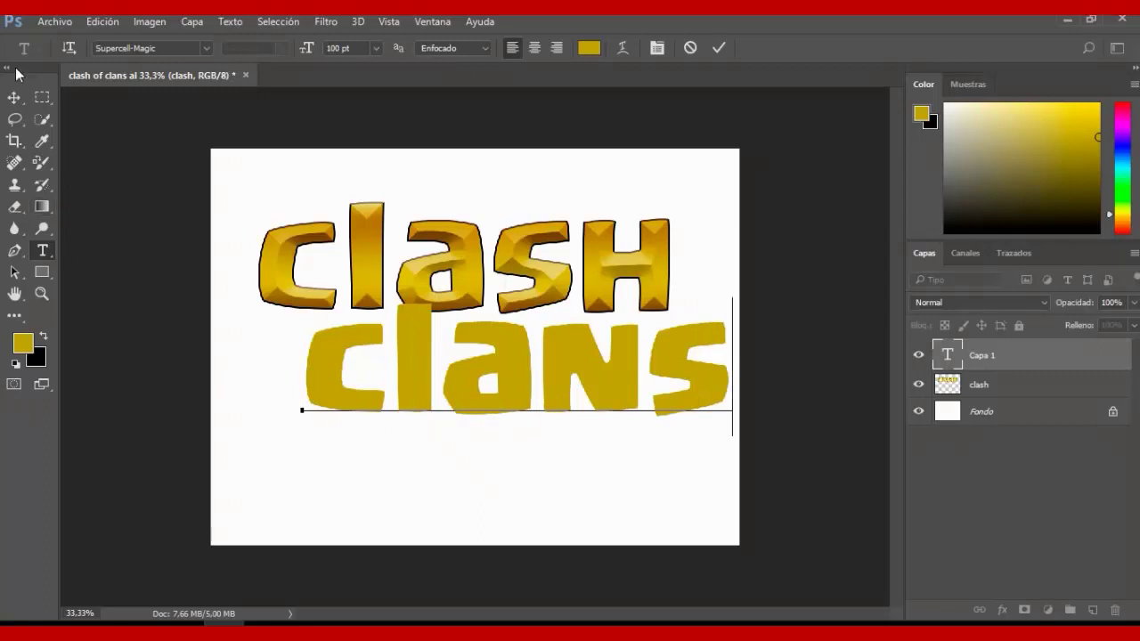
left_click(14, 97)
left_click_drag(501, 360, 472, 370)
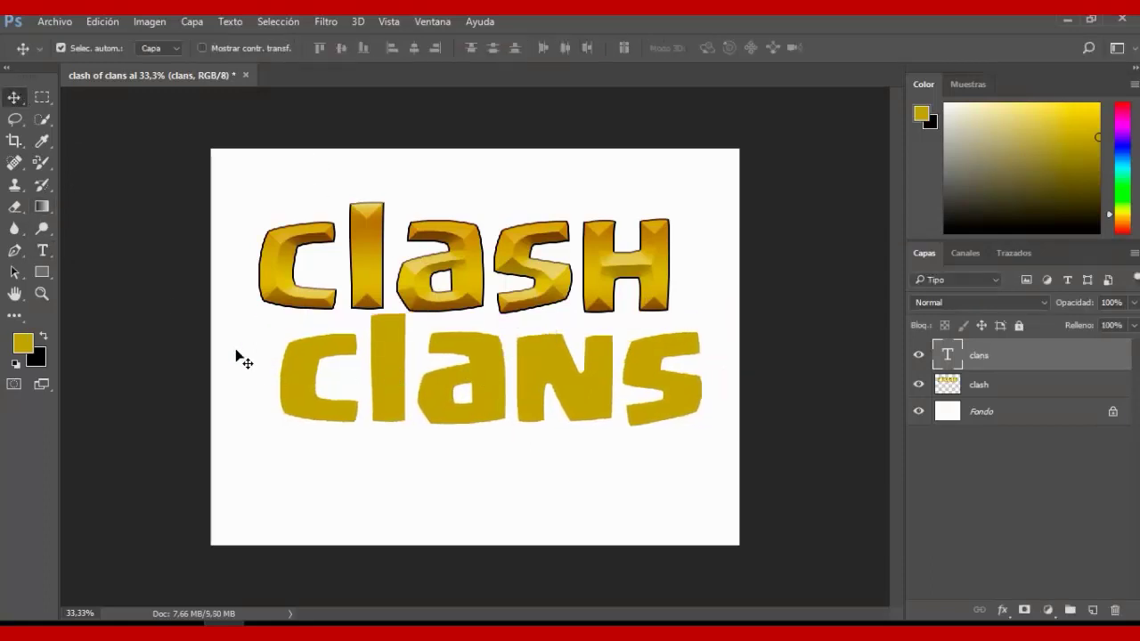
Resize the 'clans' text to 70 pt
left_click(42, 250)
left_click(442, 385)
double_click(341, 380)
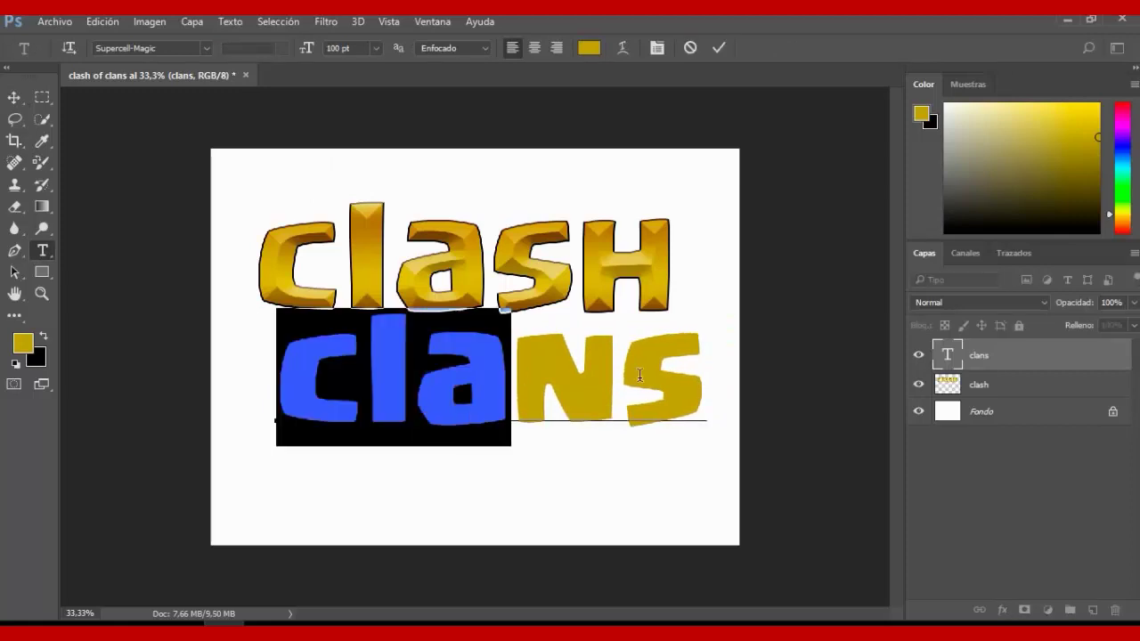
left_click(356, 48)
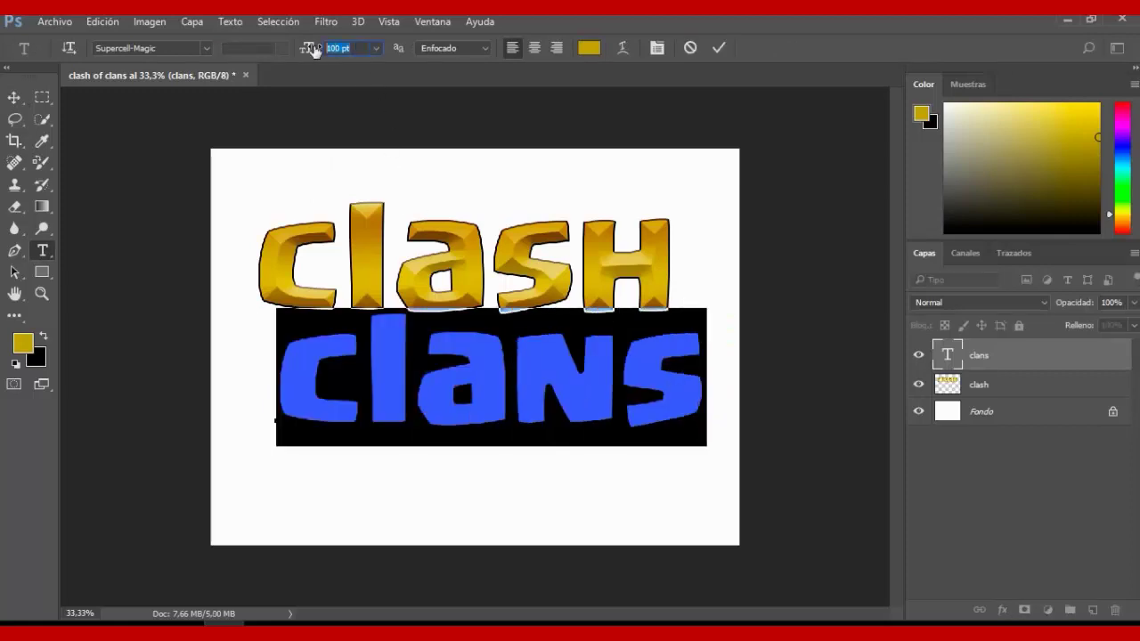
type("70")
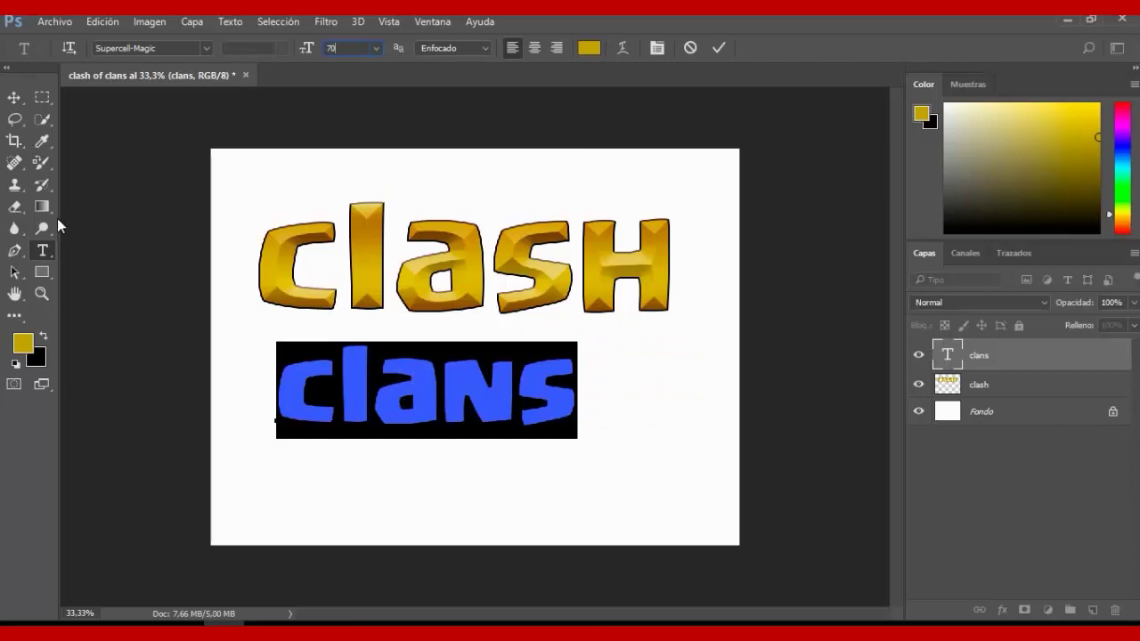
Shift 'clans' right beneath 'clash', then switch to the Type tool for new text
left_click(14, 96)
left_click_drag(379, 356, 501, 359)
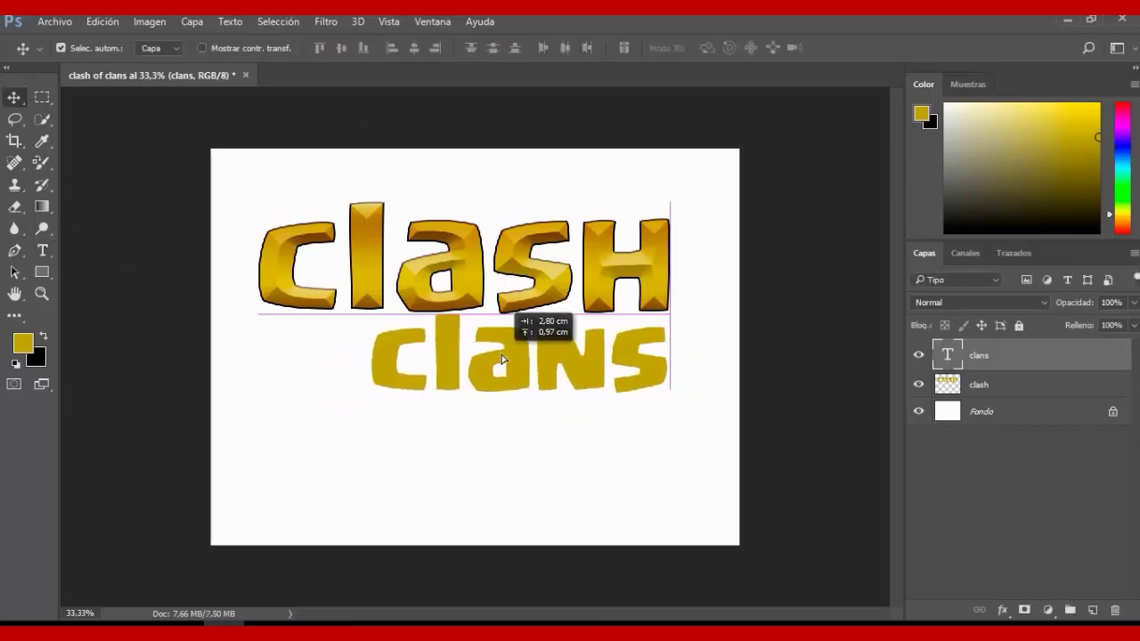
left_click(400, 486)
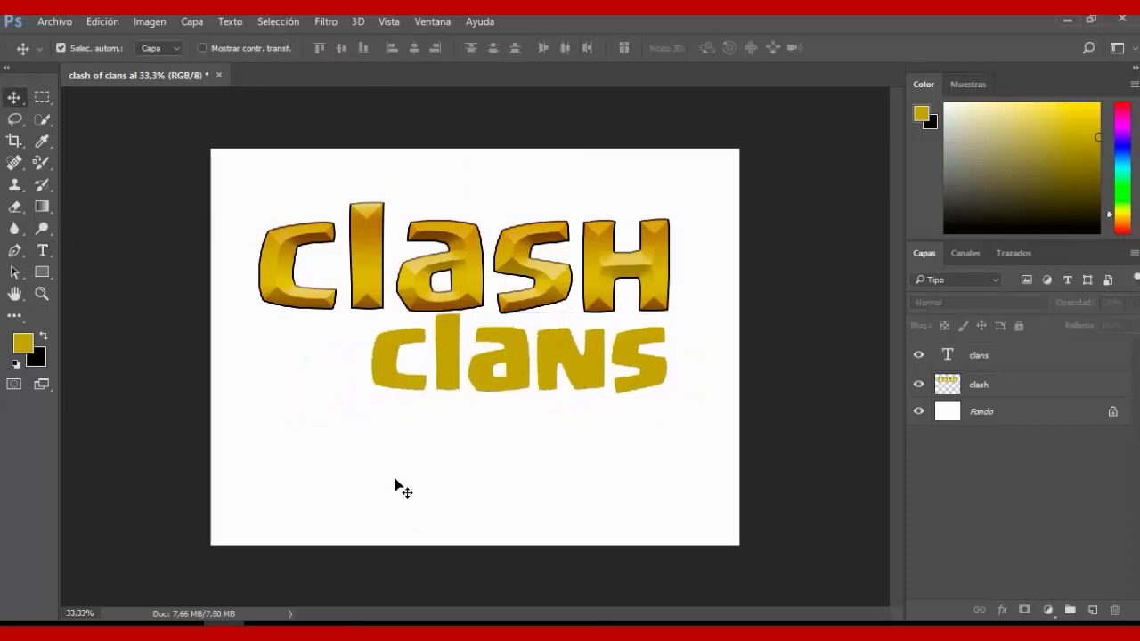
left_click(42, 250)
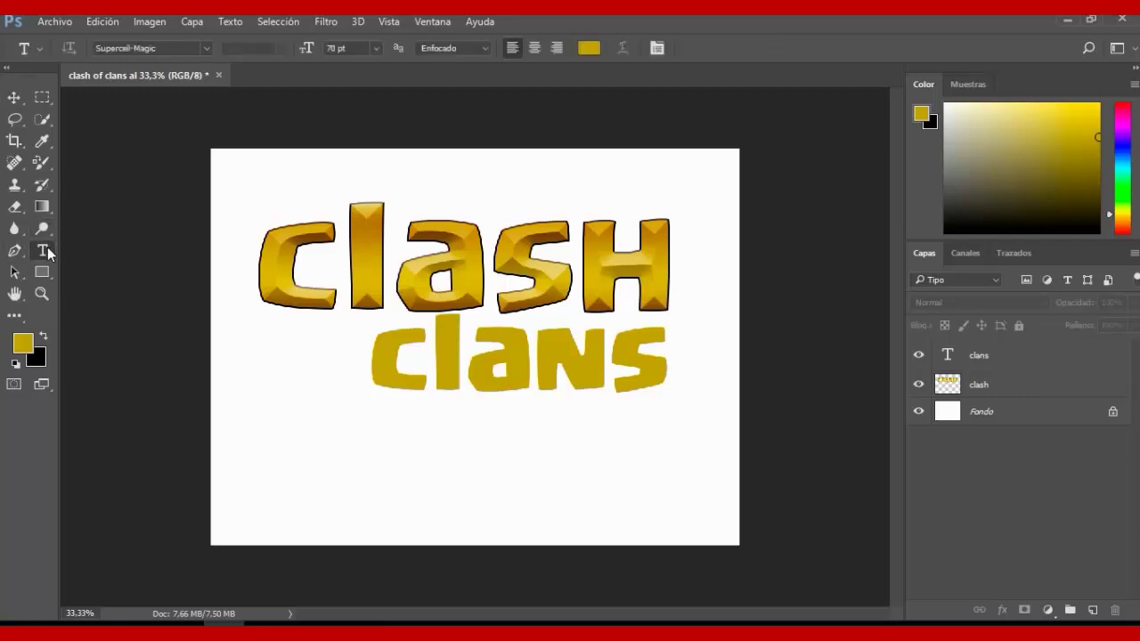
left_click(337, 48)
Add a 30 pt 'of' text layer and place it beside 'clans'
type("30")
left_click(250, 360)
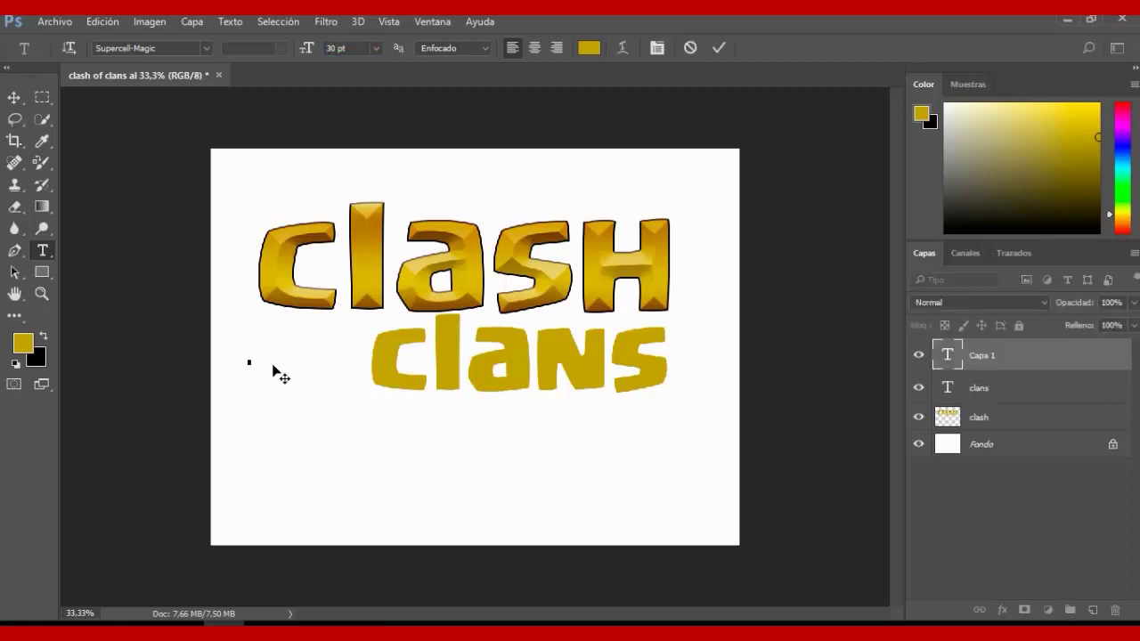
type("of")
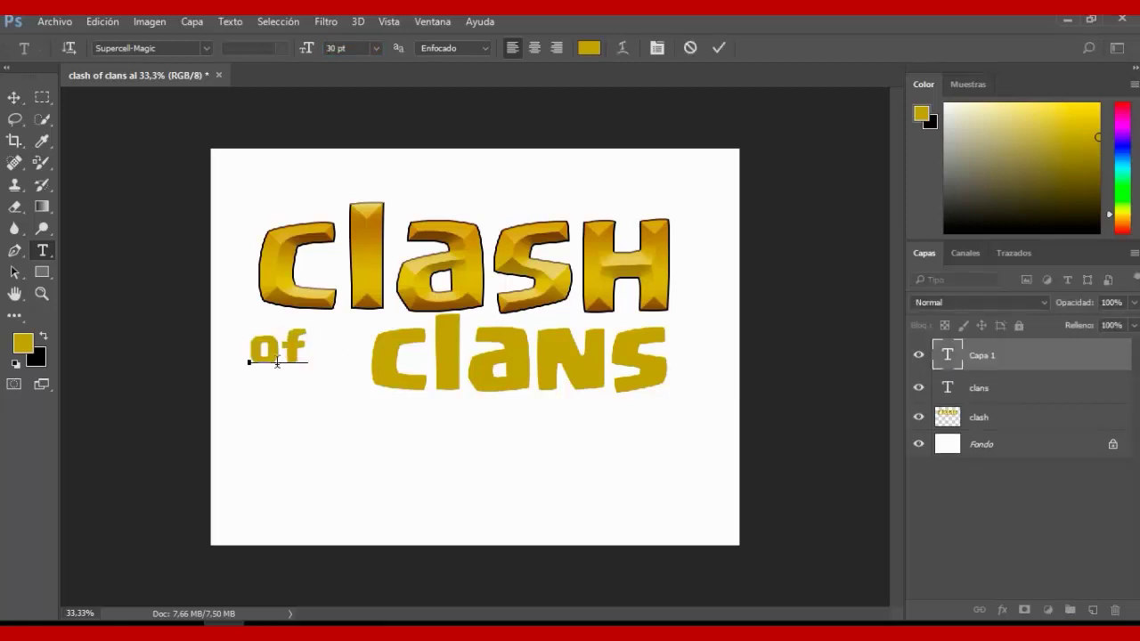
left_click(13, 97)
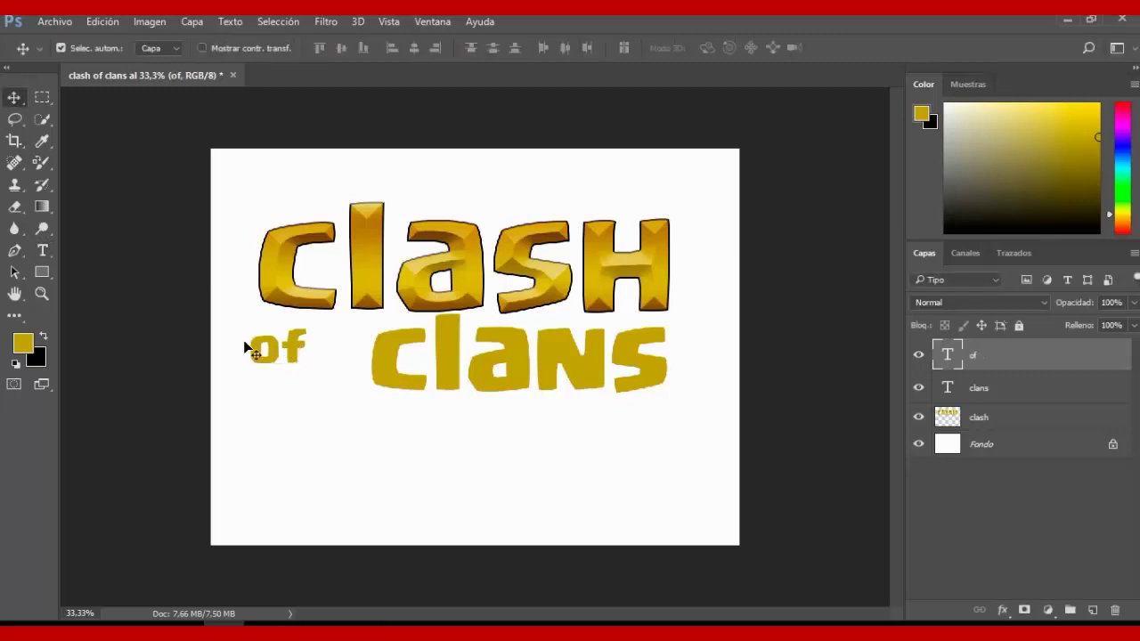
left_click_drag(287, 347, 329, 350)
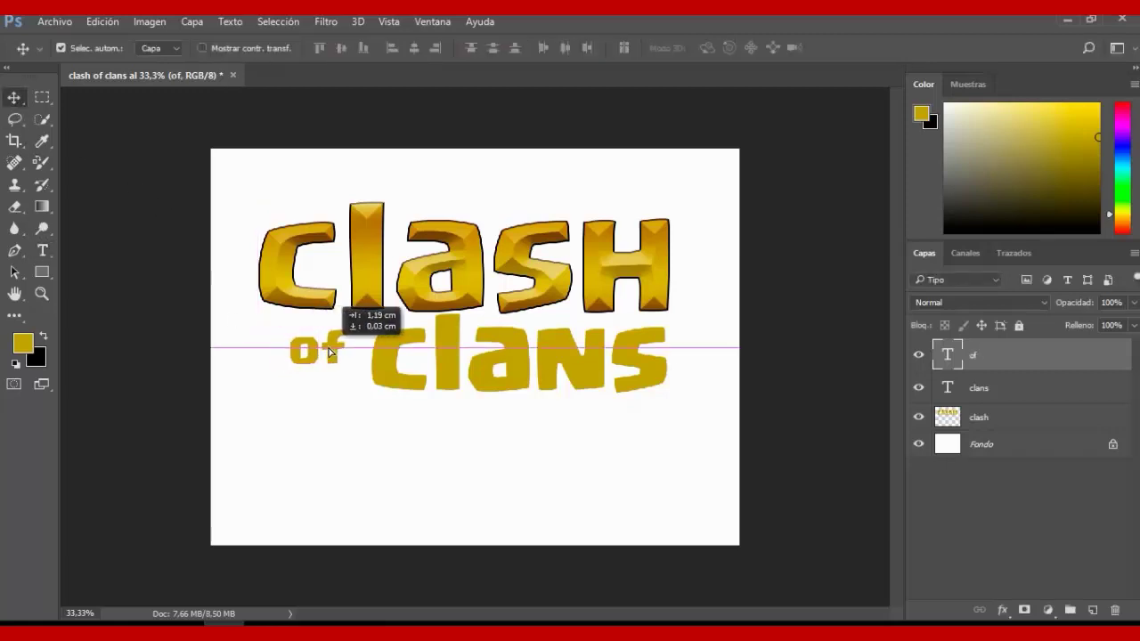
Move all three logo text layers lower toward the page centre, then reselect the 'of' layer
left_click(580, 516)
left_click_drag(207, 183, 696, 458)
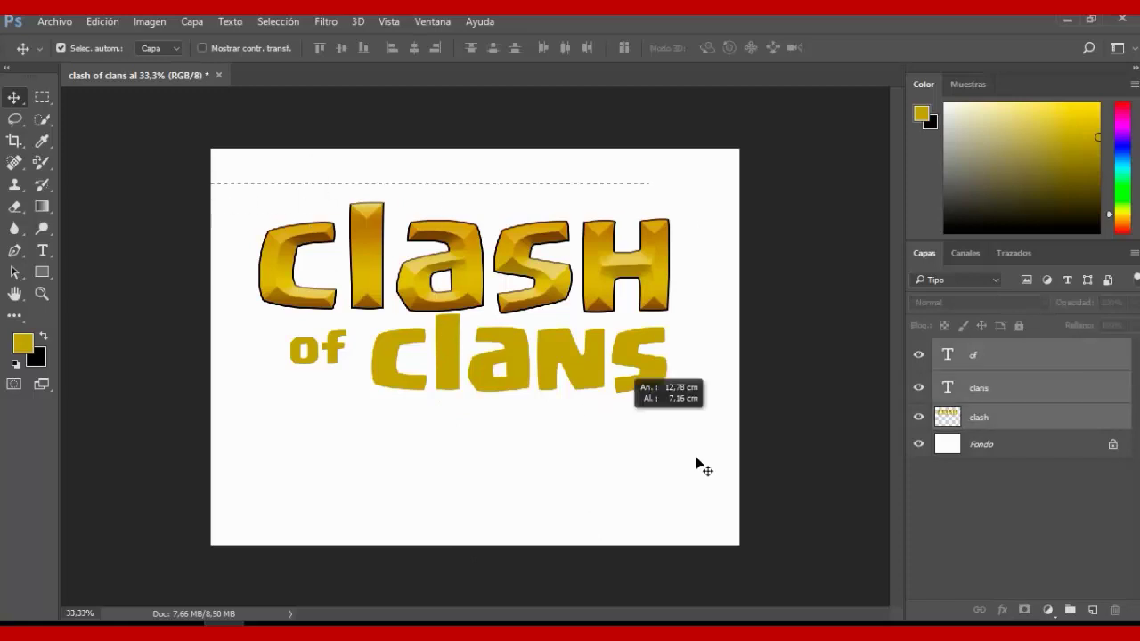
mouse_move(481, 287)
left_mouse_down()
mouse_move(490, 339)
mouse_move(479, 339)
left_mouse_up()
left_click(552, 213)
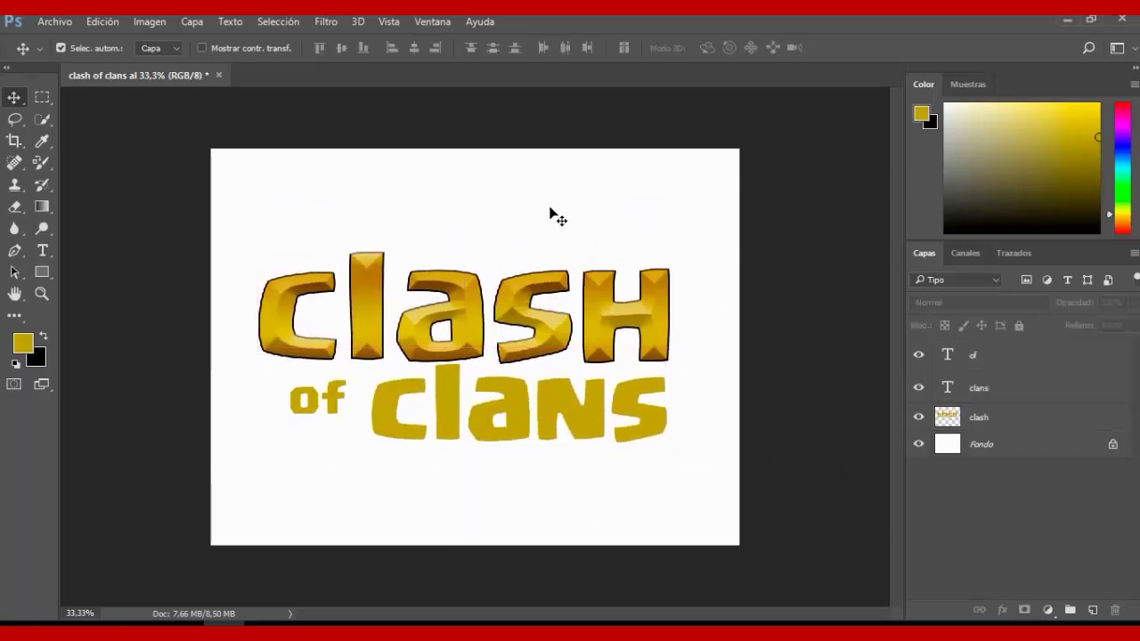
left_click(335, 413)
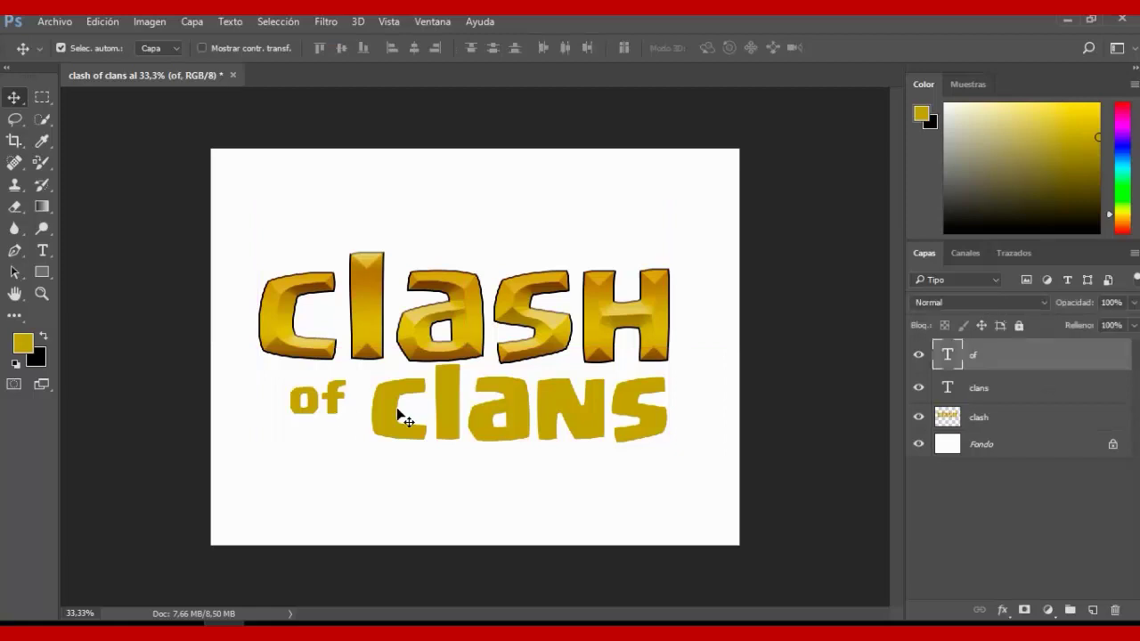
left_click(562, 393)
left_click(313, 389)
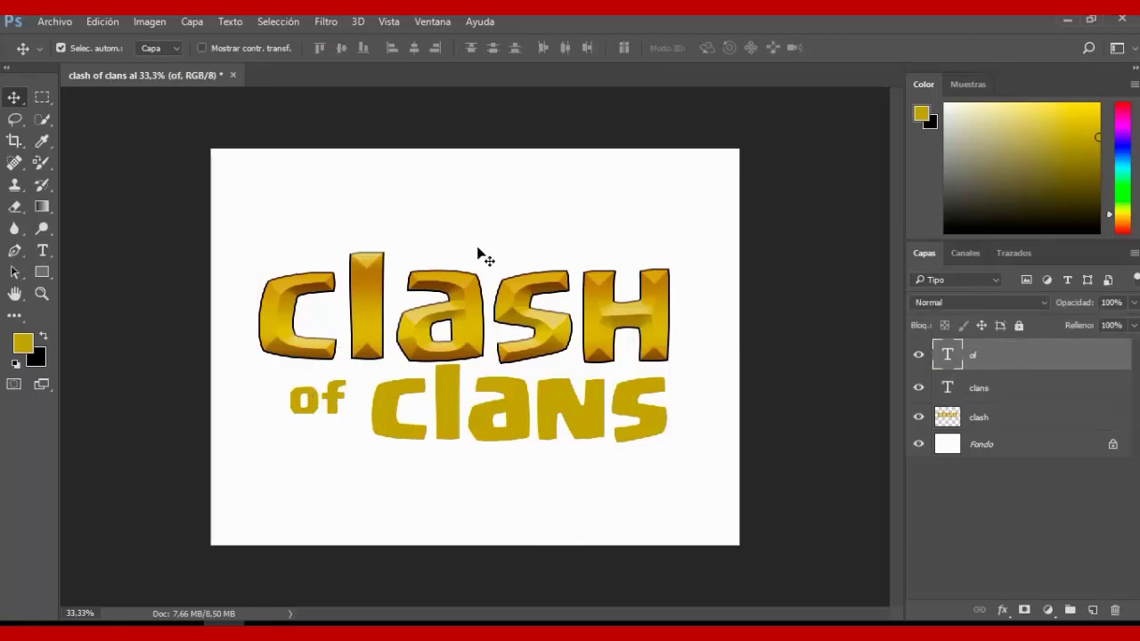